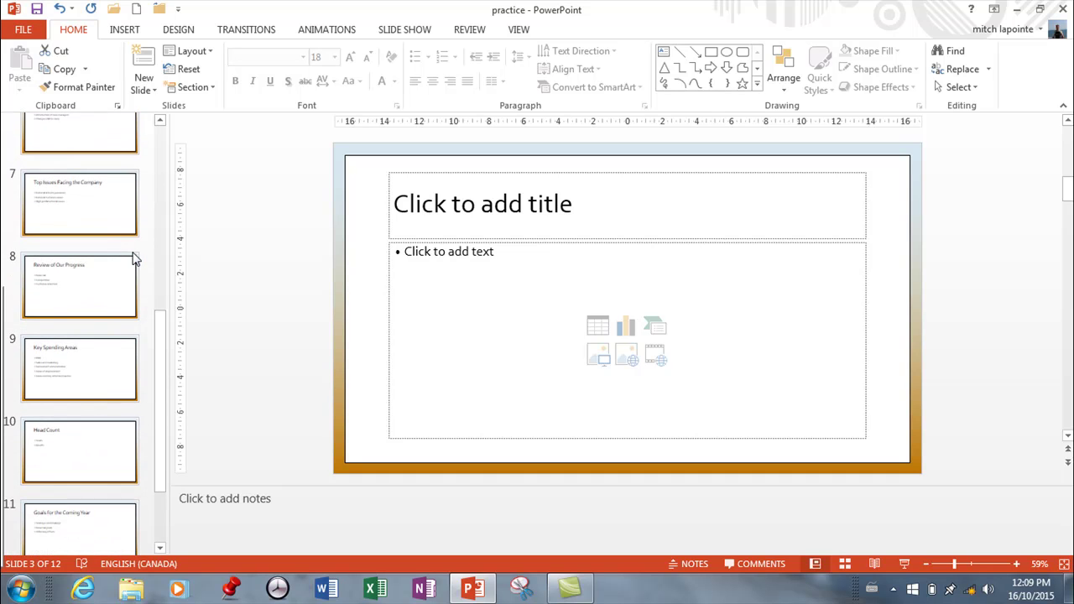
{"action": "scroll", "coordinate": [132, 259], "scroll_direction": "down", "scroll_amount": 1}
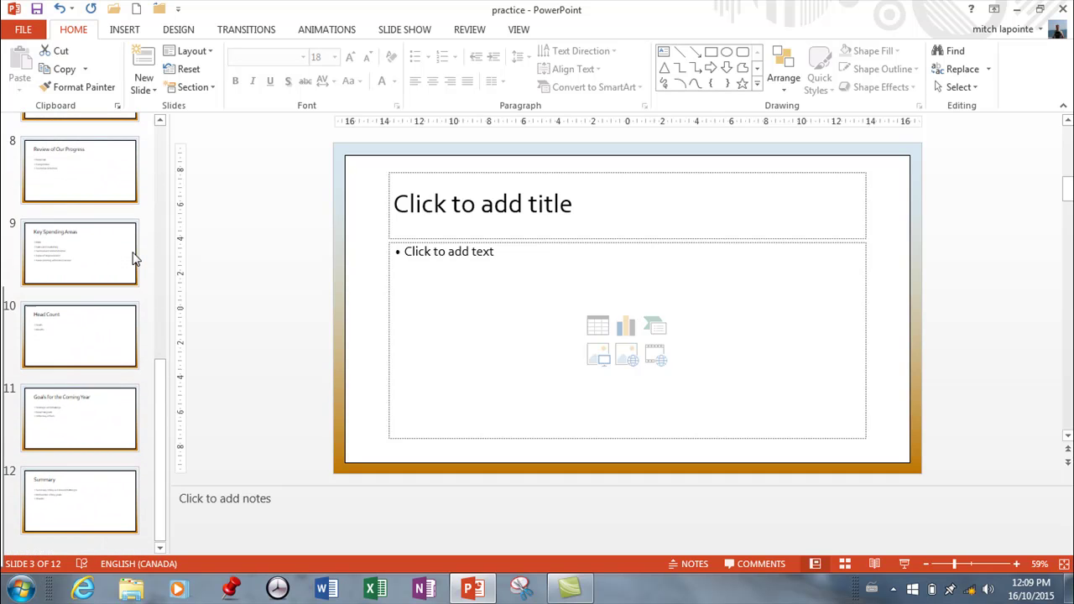
Step: Scroll the thumbnail pane down to slide 9, Key Spending Areas, and select it
{"action": "left_click", "coordinate": [60, 255]}
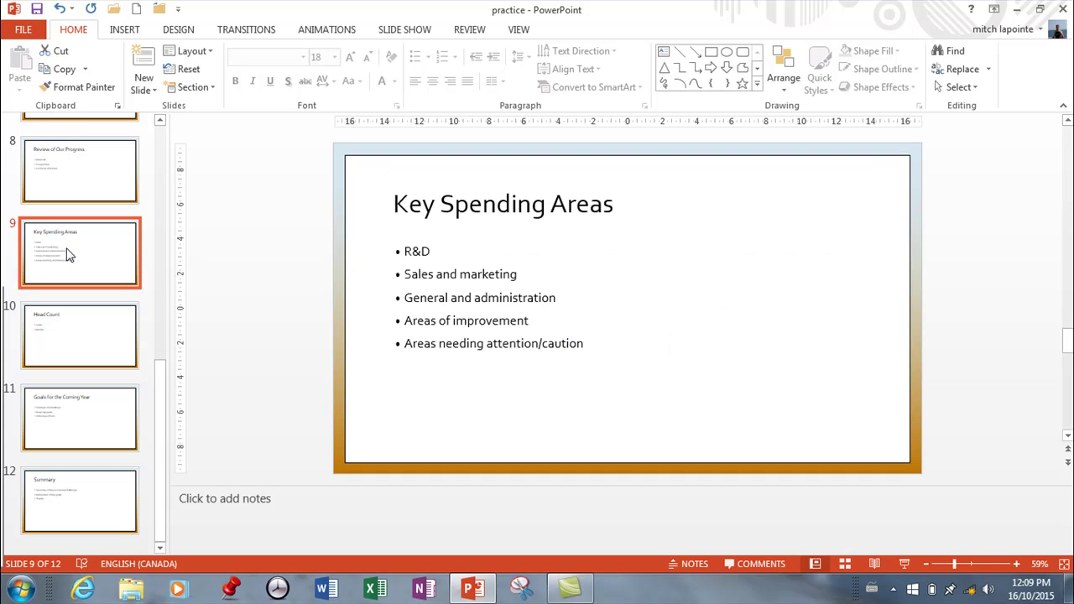
Step: Switch slide 9 to the Two Content layout
{"action": "left_click", "coordinate": [462, 275]}
{"action": "left_click", "coordinate": [210, 53]}
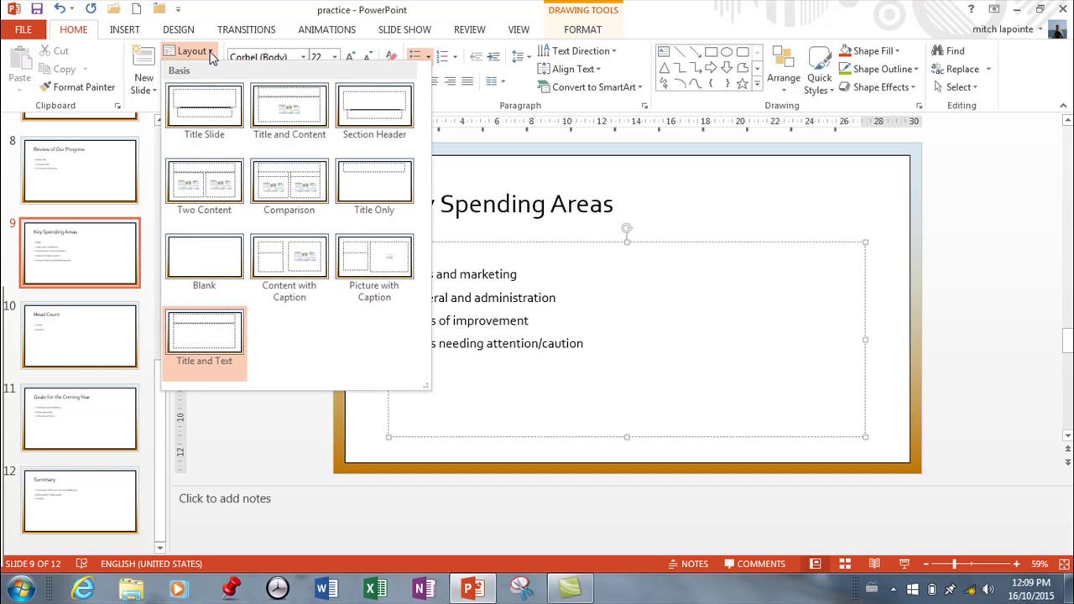
{"action": "left_click", "coordinate": [210, 183]}
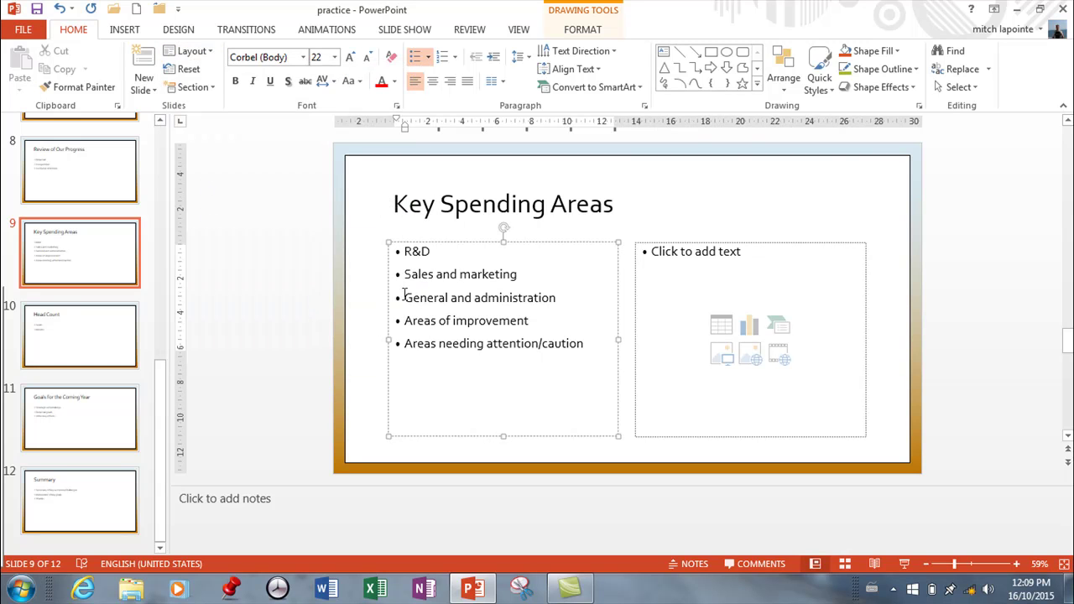
Step: Move 'Areas of improvement' and 'Areas needing attention/caution' into the right-hand column
{"action": "left_click_drag", "start_coordinate": [406, 321], "coordinate": [588, 345]}
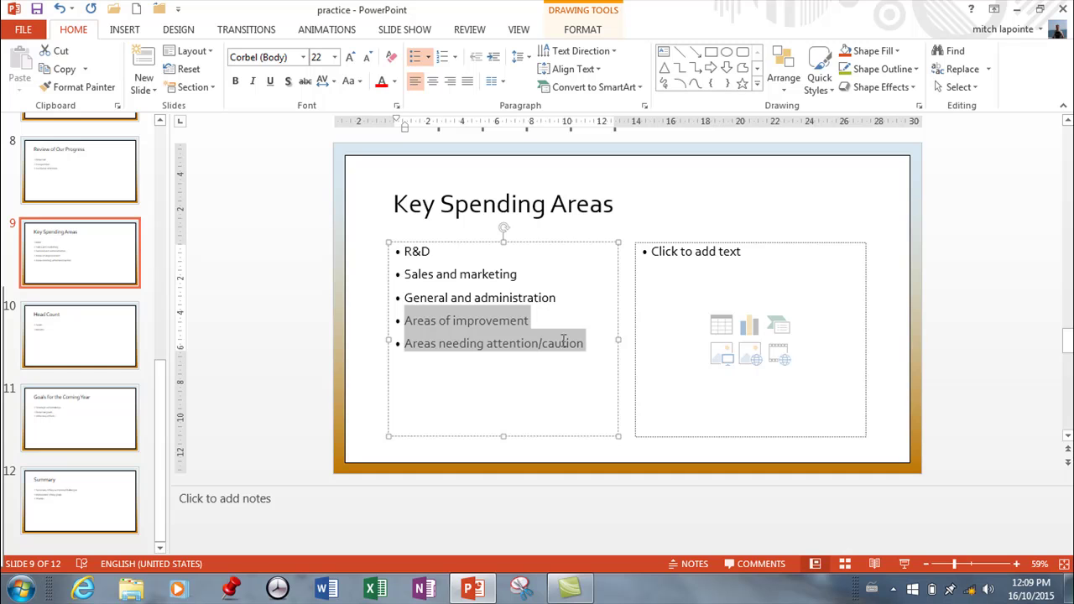
{"action": "left_click_drag", "start_coordinate": [588, 308], "coordinate": [664, 266]}
{"action": "left_click", "coordinate": [595, 297]}
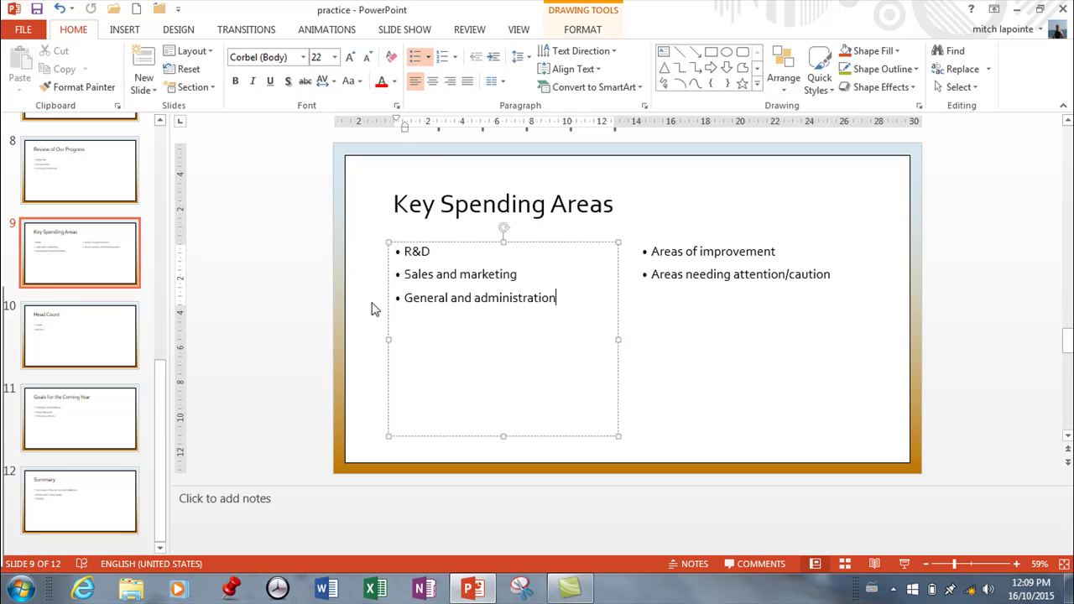
{"action": "left_click", "coordinate": [212, 53]}
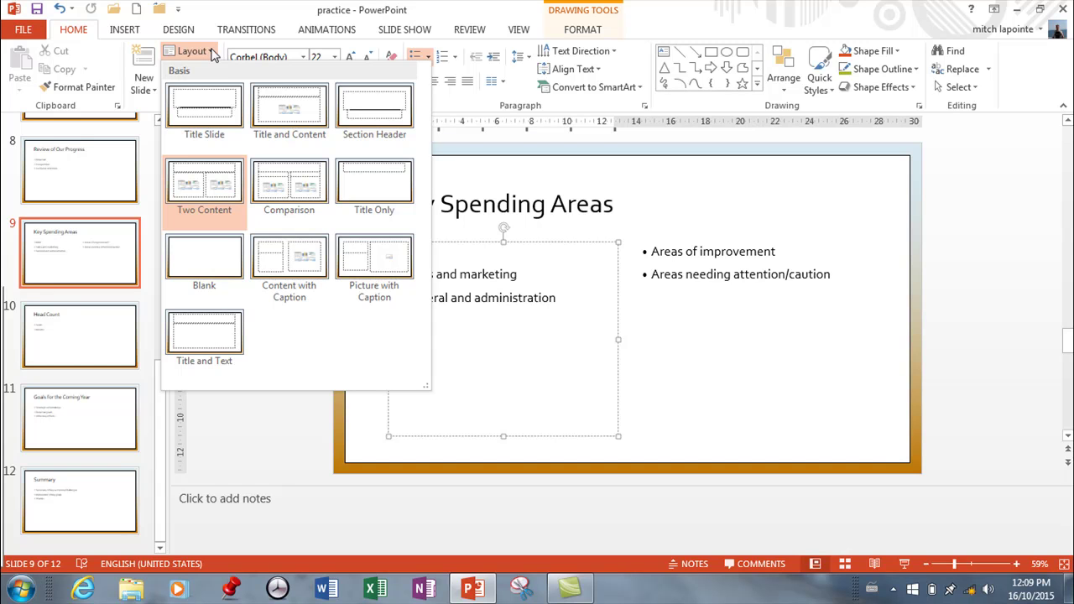
{"action": "left_click", "coordinate": [212, 53]}
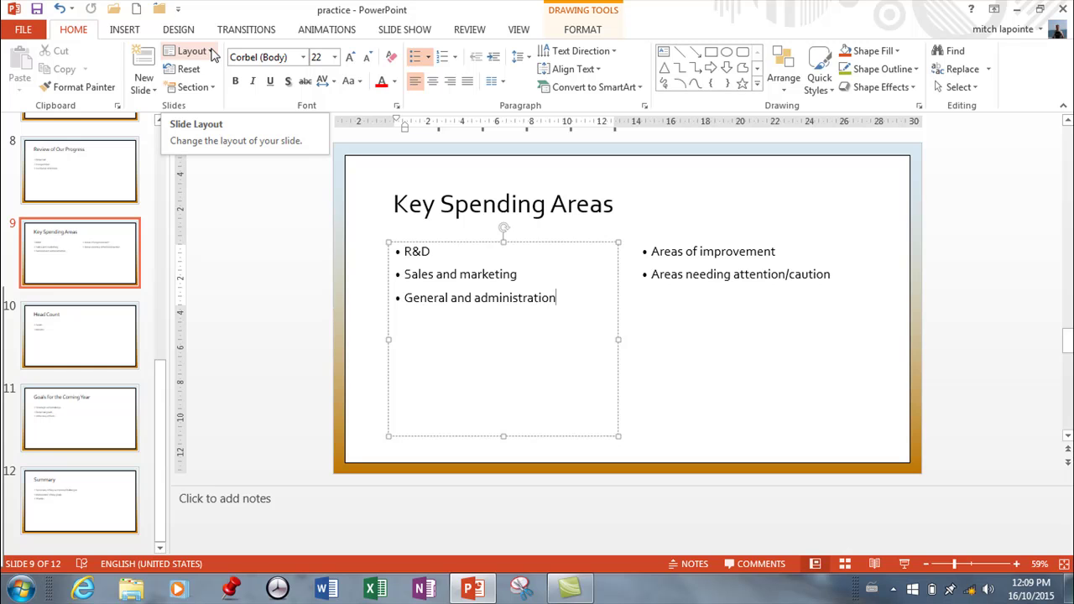
Step: Enter Slide Master view, select the top-level master, then open its Title Slide layout
{"action": "left_click", "coordinate": [519, 30]}
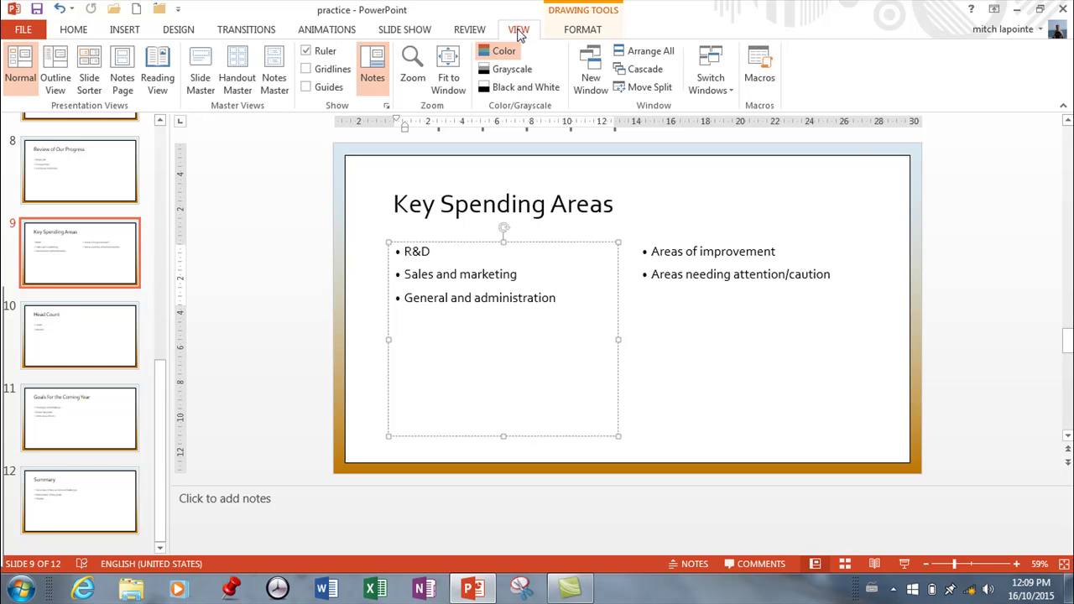
{"action": "left_click", "coordinate": [204, 72]}
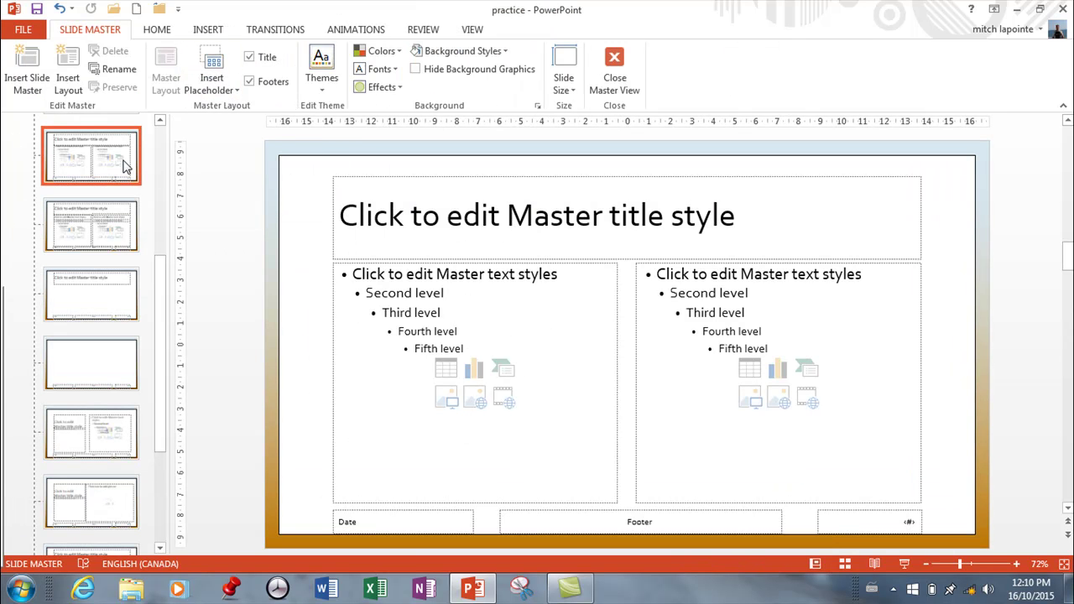
{"action": "left_click_drag", "start_coordinate": [160, 293], "coordinate": [159, 159]}
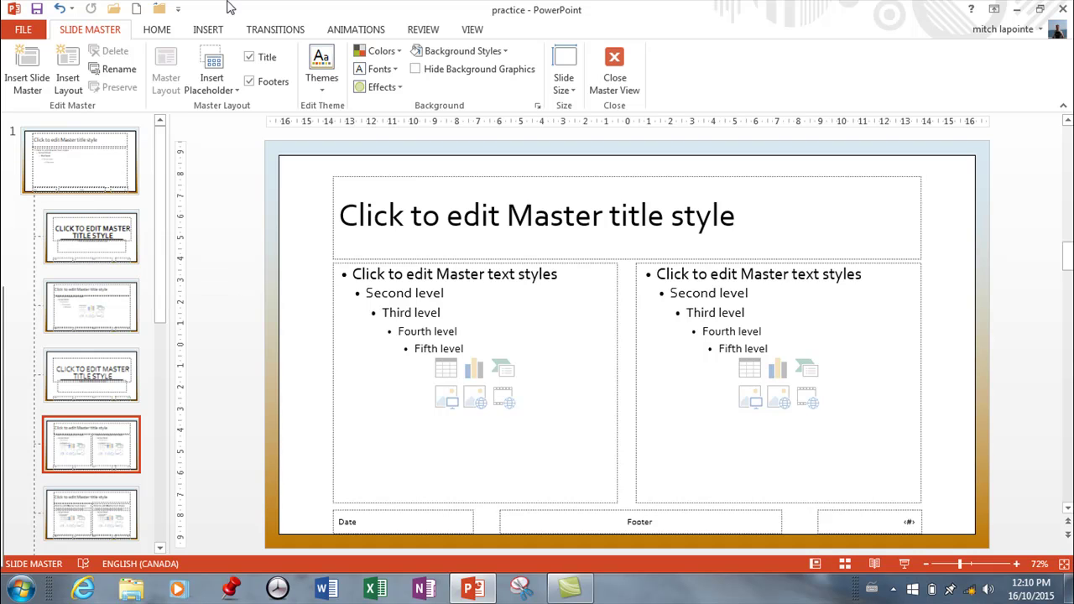
{"action": "left_click", "coordinate": [94, 166]}
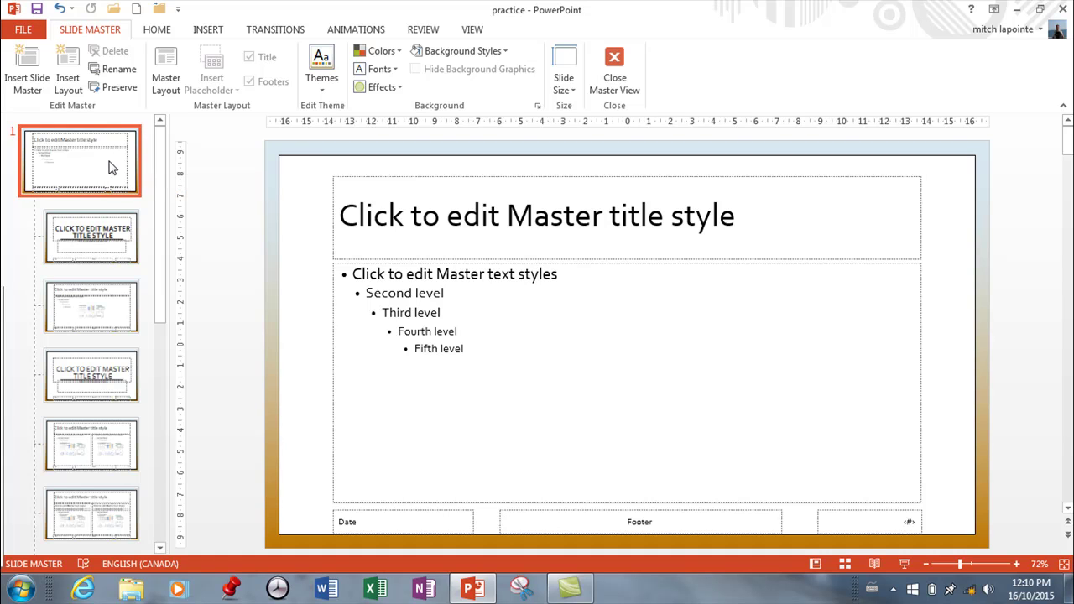
{"action": "left_click", "coordinate": [108, 237]}
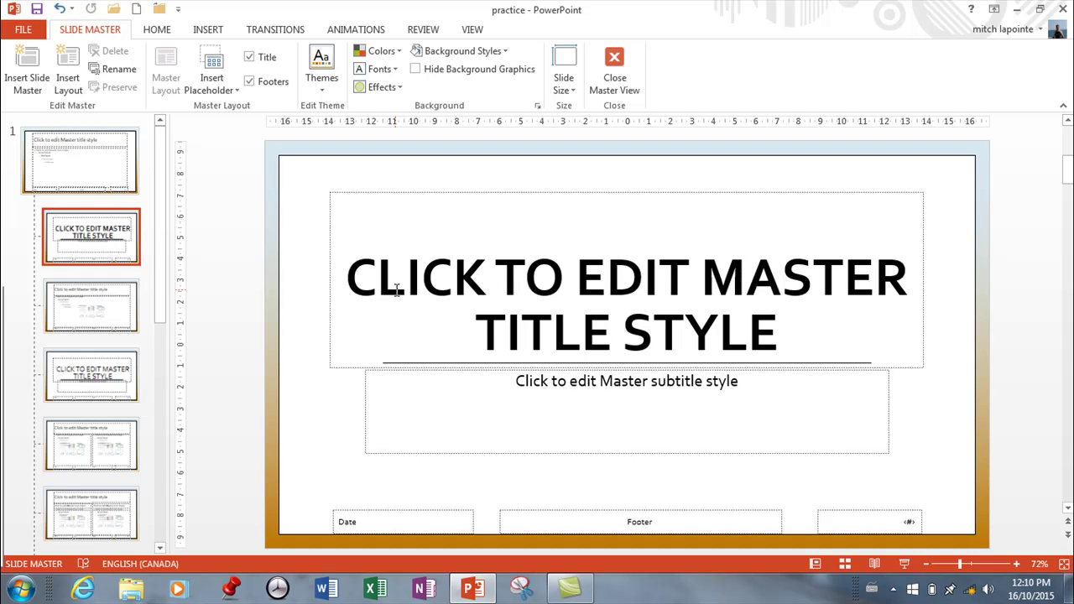
Step: Narrow the Title Slide layout's title placeholder and move it to the top-left corner
{"action": "left_click", "coordinate": [365, 198]}
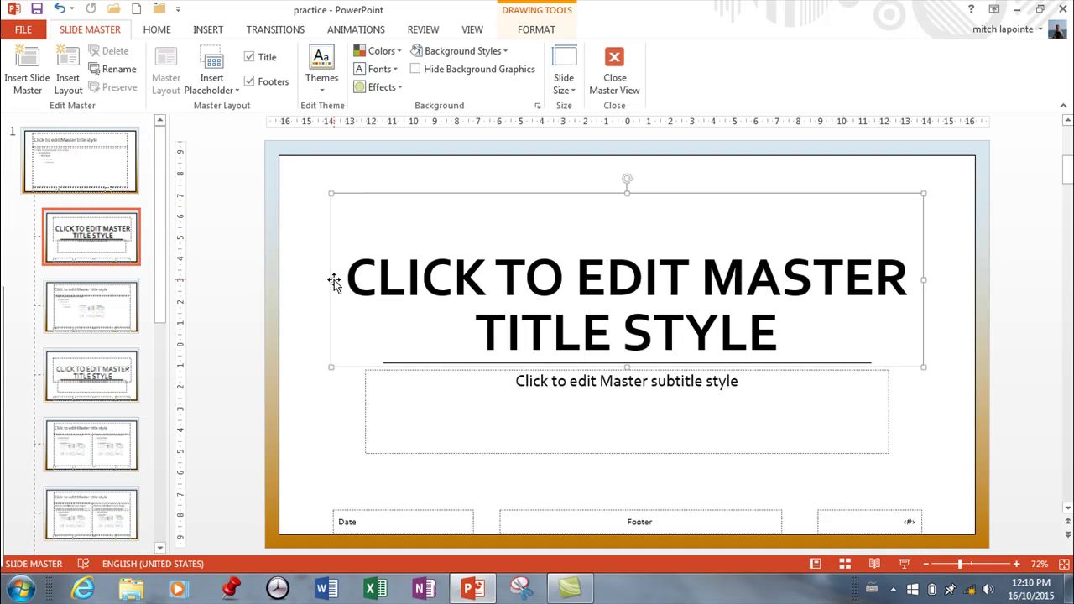
{"action": "left_click_drag", "start_coordinate": [334, 283], "coordinate": [576, 279]}
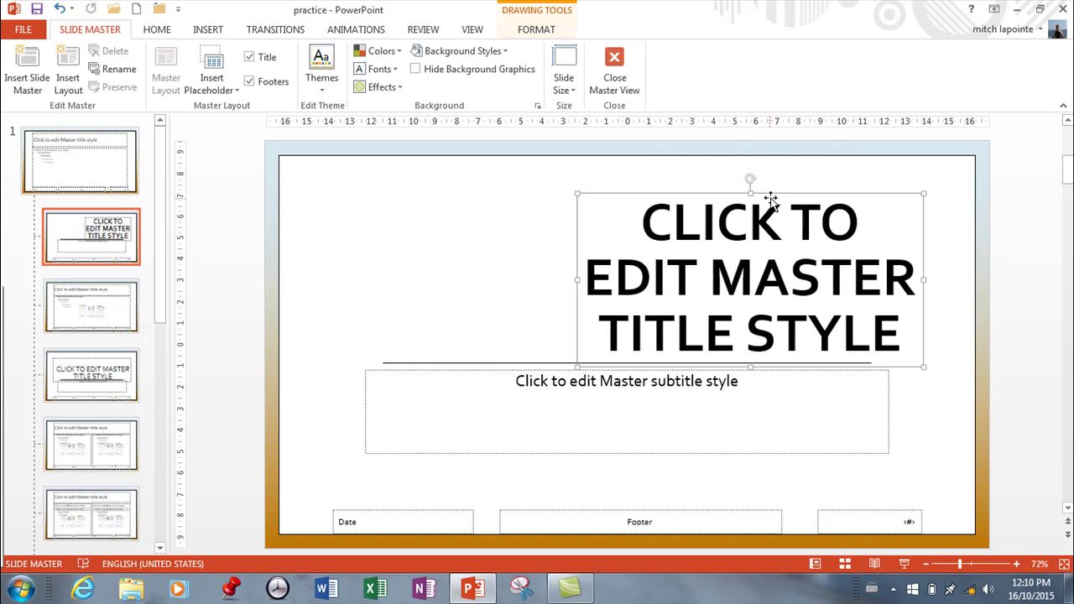
{"action": "left_click_drag", "start_coordinate": [775, 193], "coordinate": [480, 161]}
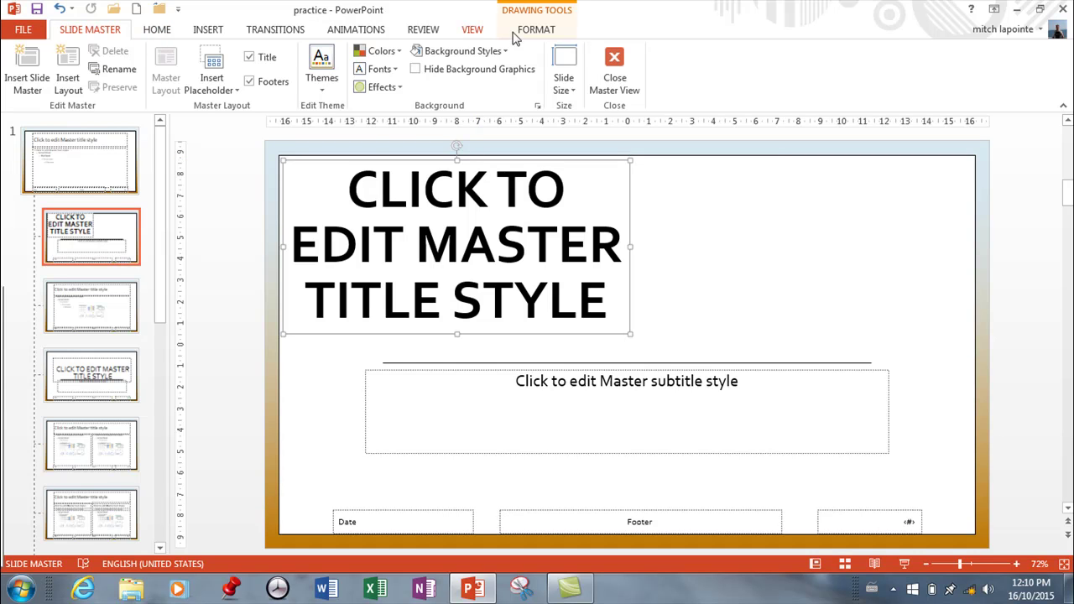
Step: Close Master View and go to slide 1, COMPANY MEETING
{"action": "left_click", "coordinate": [620, 70]}
{"action": "scroll", "coordinate": [91, 180], "scroll_direction": "up", "scroll_amount": 8}
{"action": "left_click", "coordinate": [80, 175]}
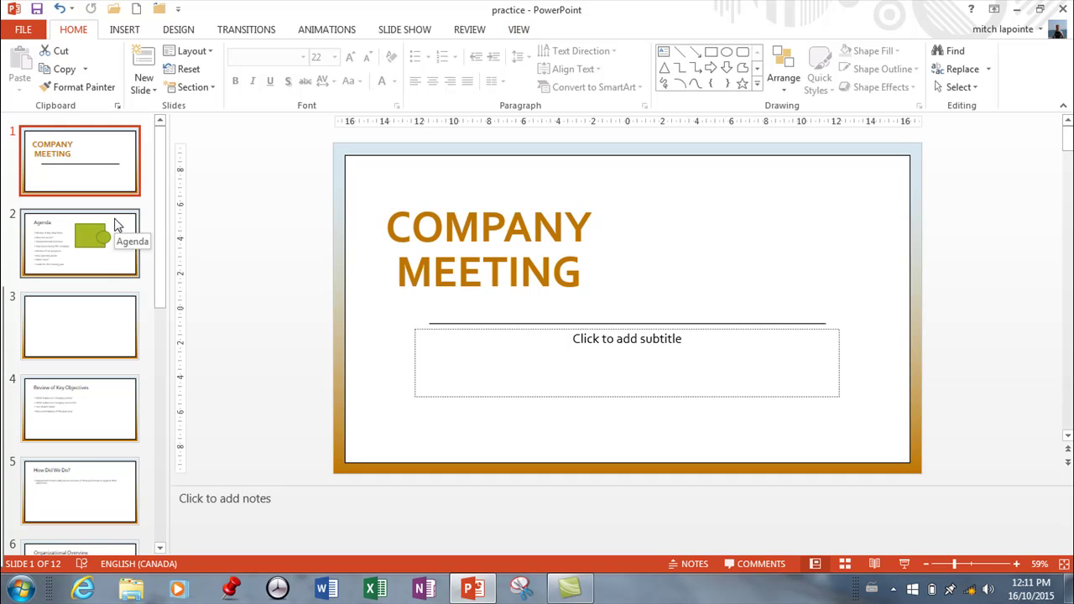
Step: Enter Slide Master view, look over the Home tab and top-level master, then return to Normal view
{"action": "left_click", "coordinate": [522, 31]}
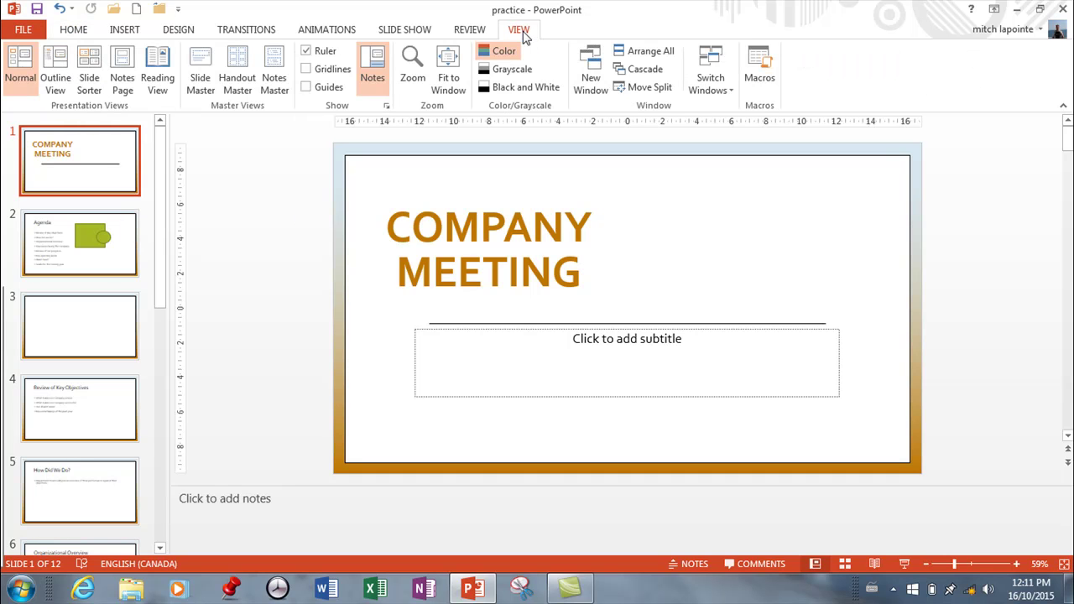
{"action": "left_click", "coordinate": [202, 70]}
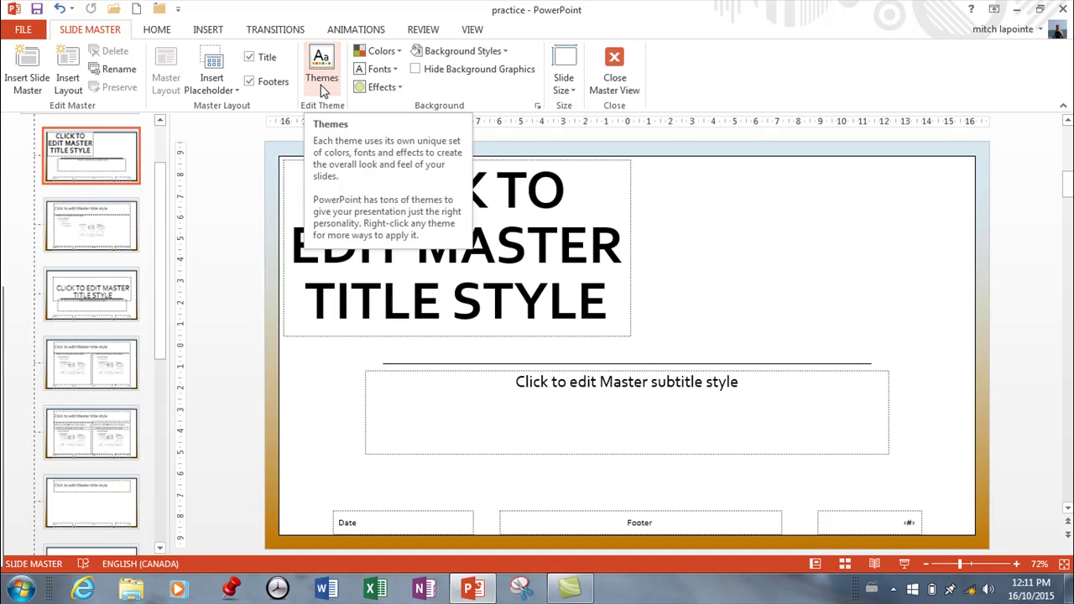
{"action": "left_click", "coordinate": [162, 35]}
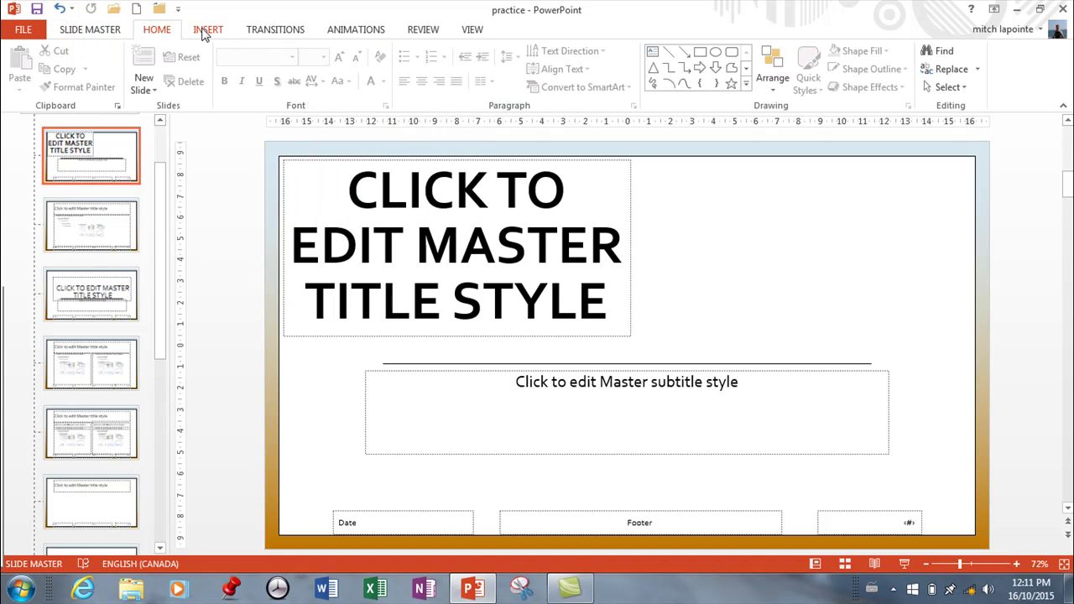
{"action": "left_click", "coordinate": [475, 31]}
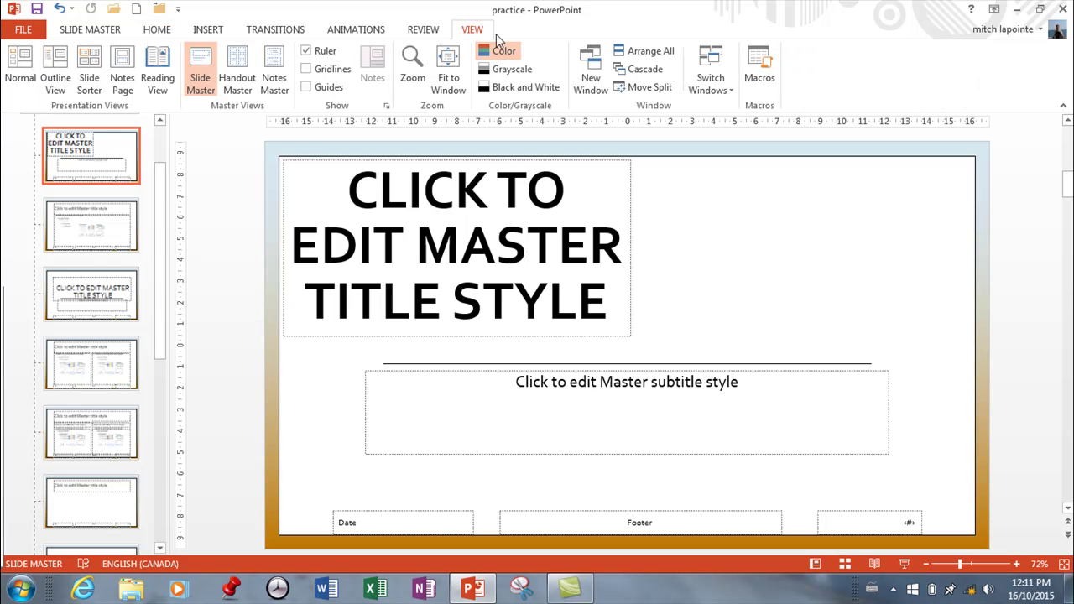
{"action": "left_click", "coordinate": [195, 67]}
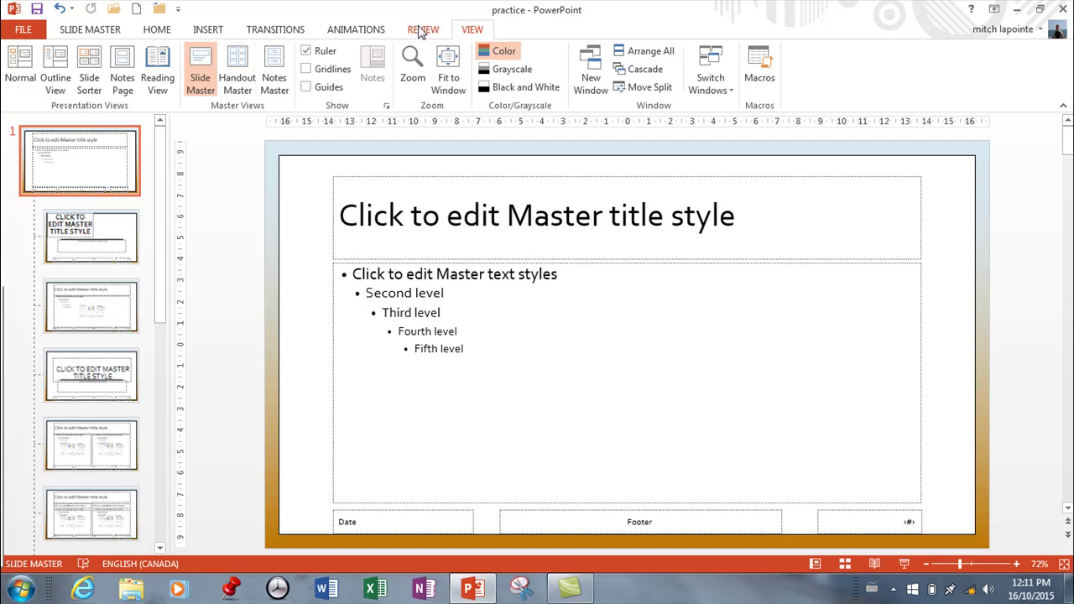
{"action": "left_click", "coordinate": [21, 67]}
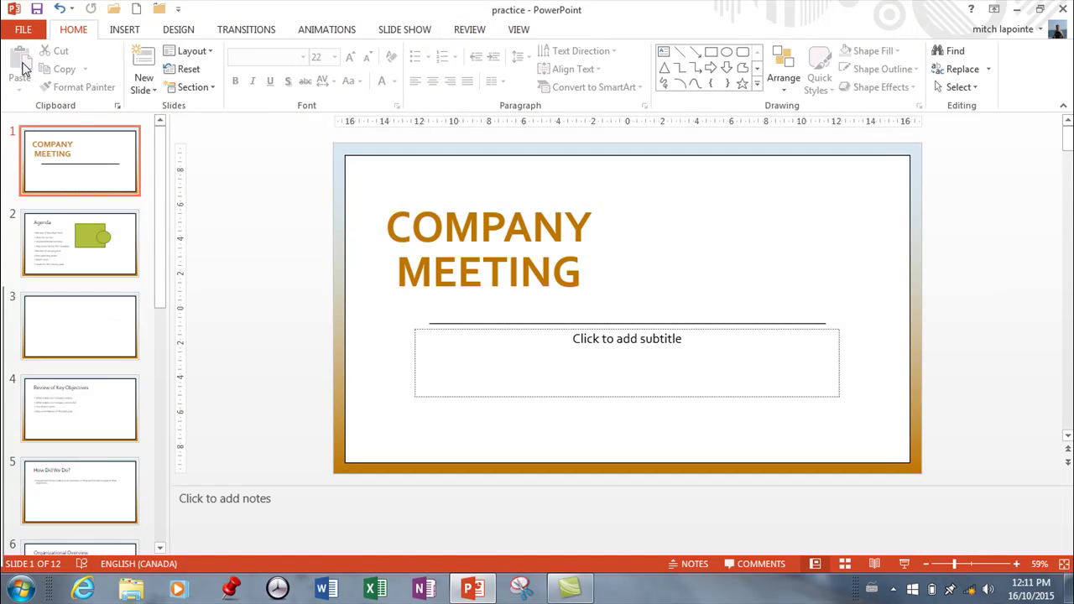
Step: Browse the Design themes, reopen Slide Master view, and check the Insert Placeholder list without adding one
{"action": "left_click", "coordinate": [177, 34]}
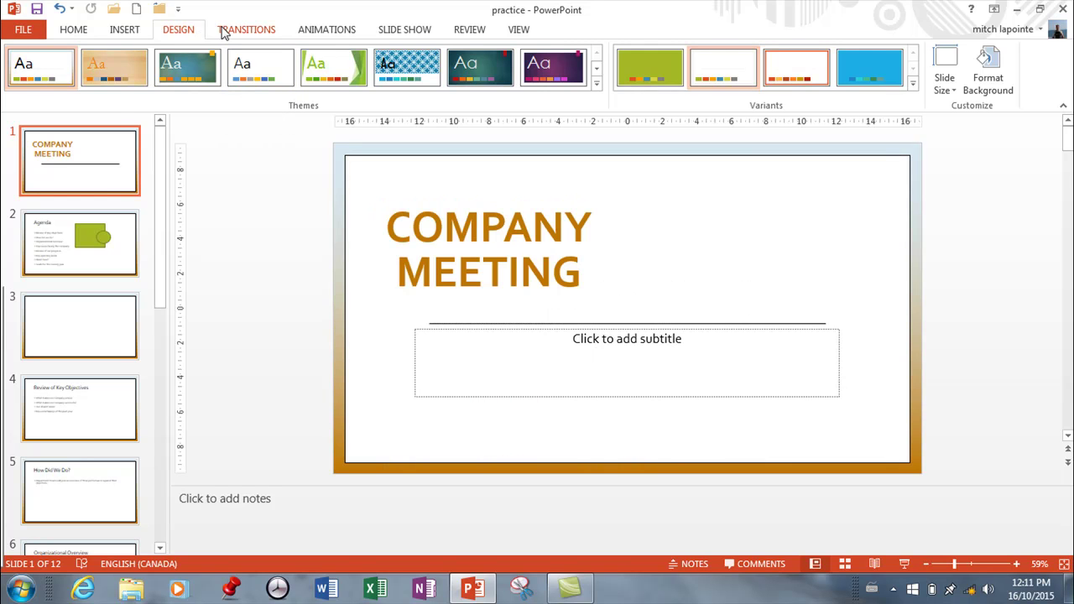
{"action": "left_click", "coordinate": [73, 30]}
{"action": "left_click", "coordinate": [525, 31]}
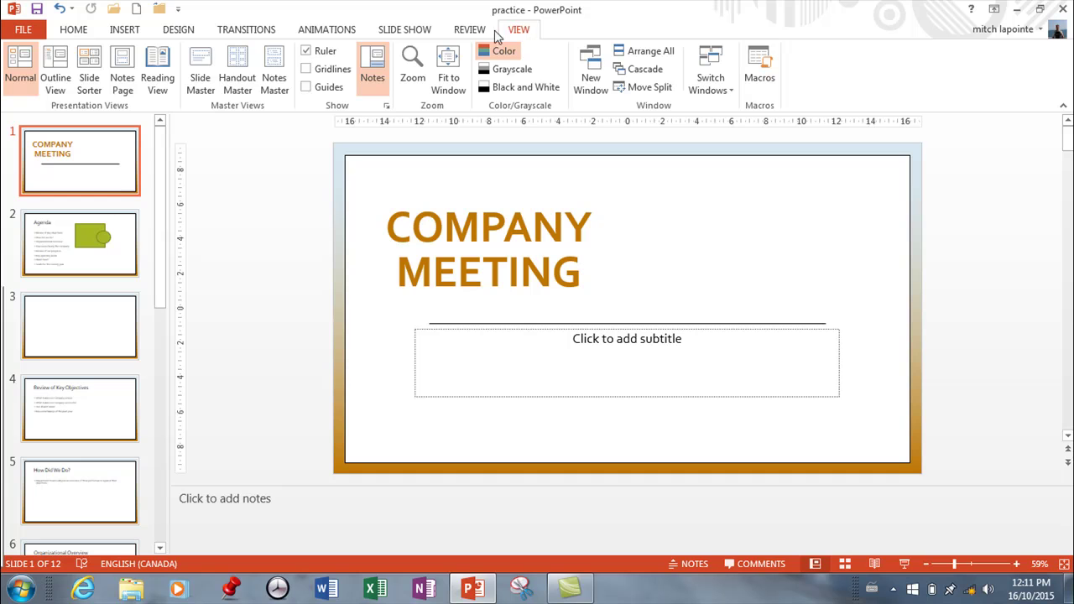
{"action": "left_click", "coordinate": [201, 74]}
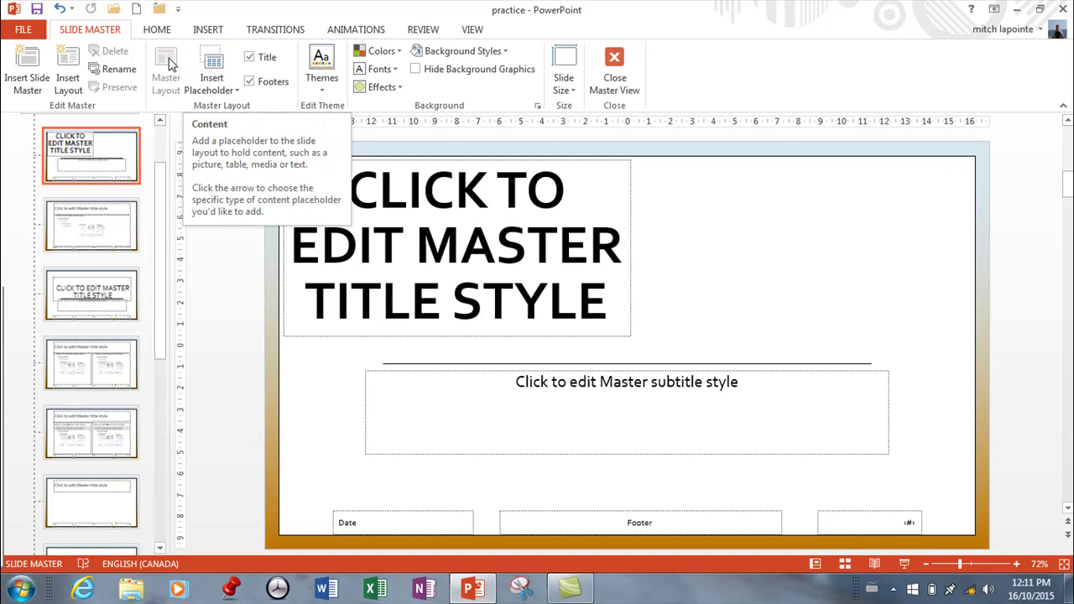
{"action": "left_click", "coordinate": [236, 98]}
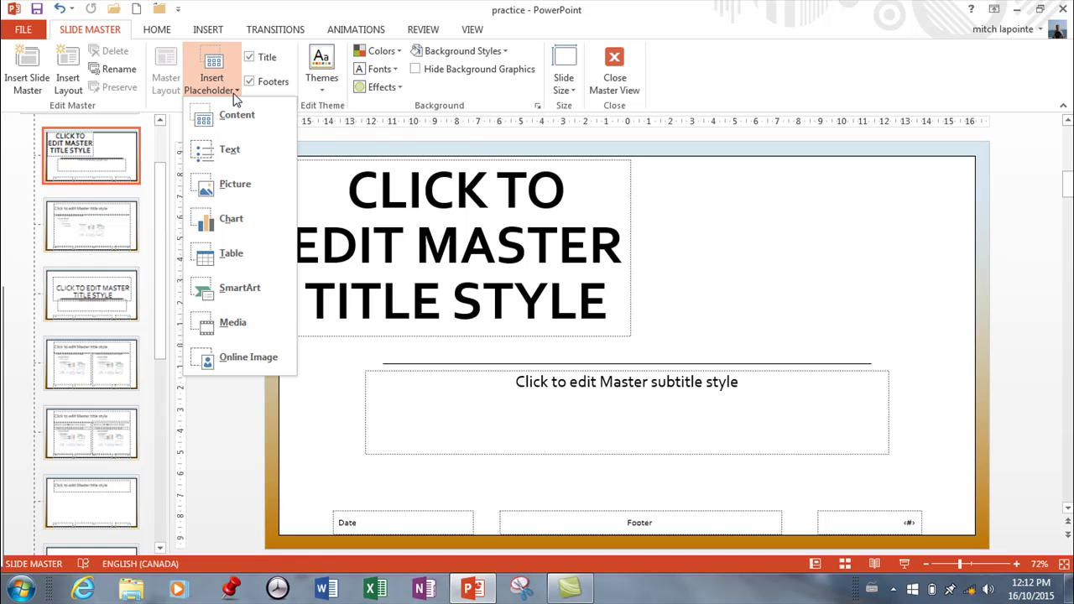
{"action": "left_click", "coordinate": [236, 99]}
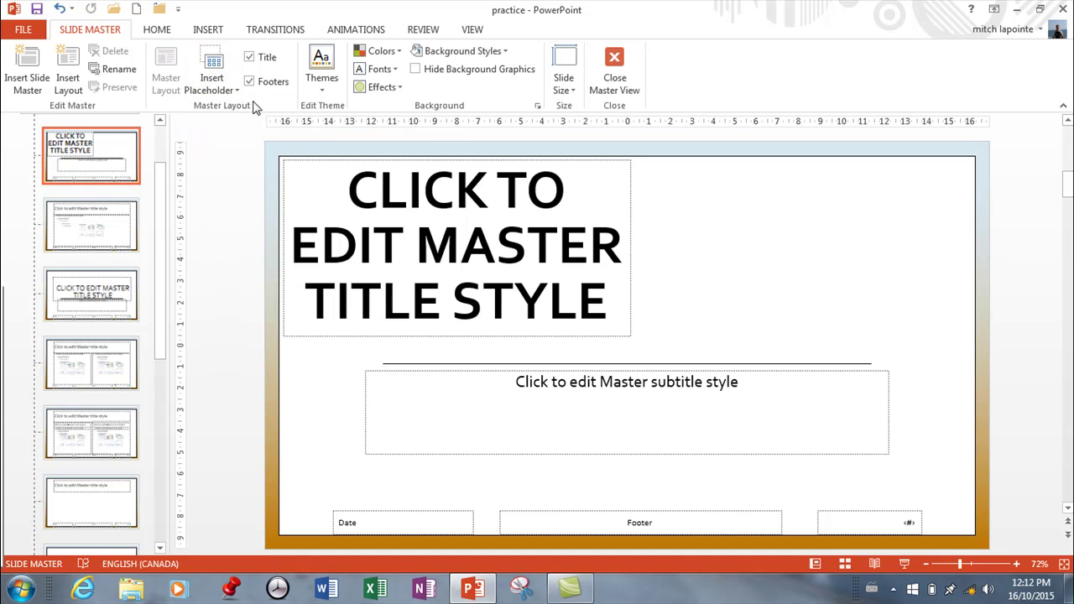
Step: Turn off Footer in the top-level master's Master Layout, keeping Title, Text, Date and Slide number
{"action": "key", "text": "Up"}
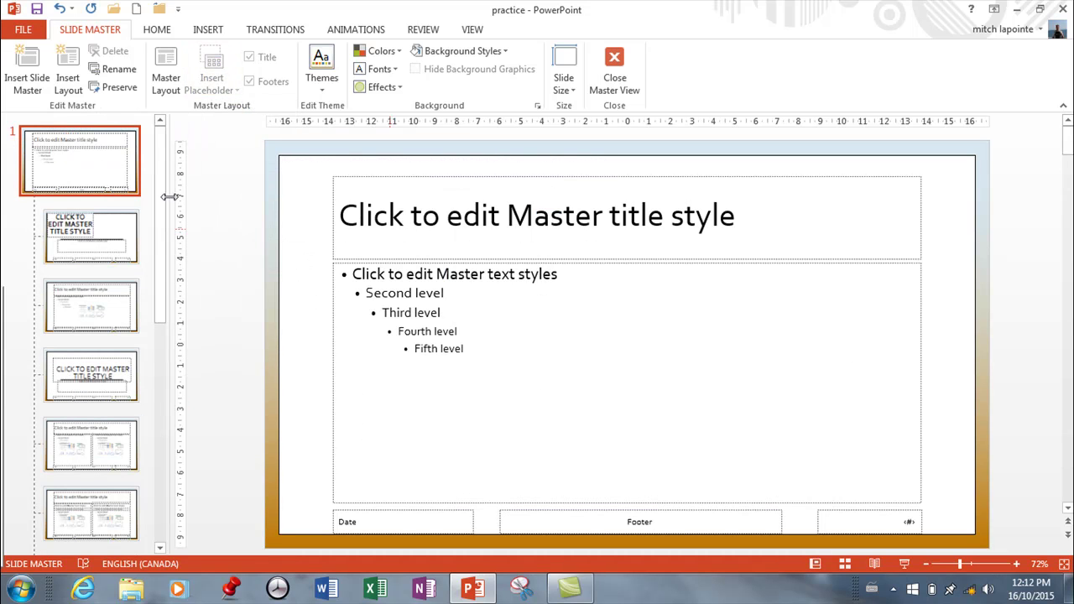
{"action": "left_click", "coordinate": [167, 79]}
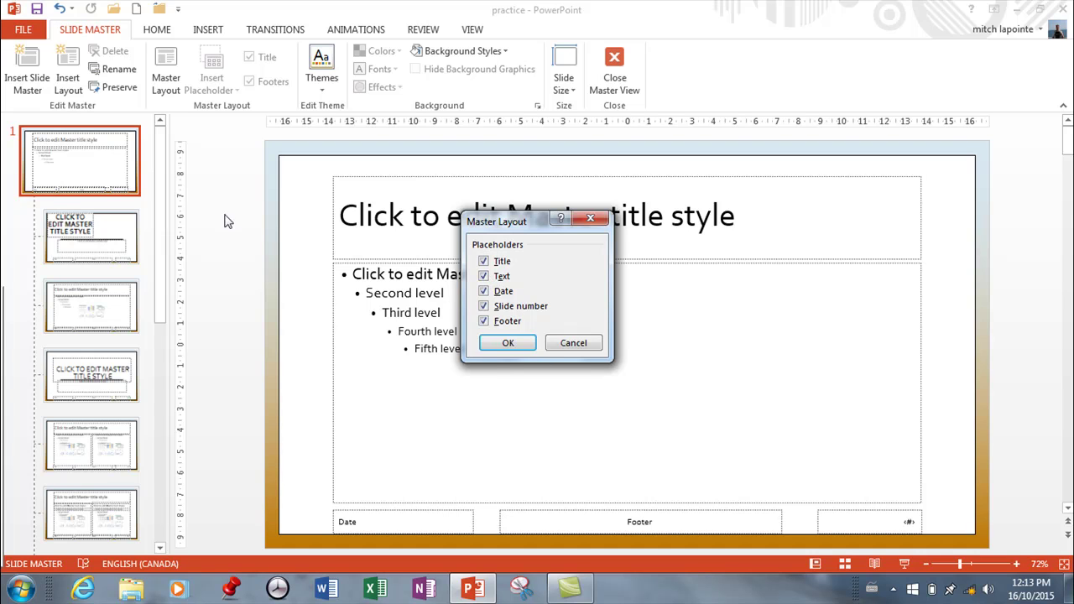
{"action": "left_click", "coordinate": [508, 344]}
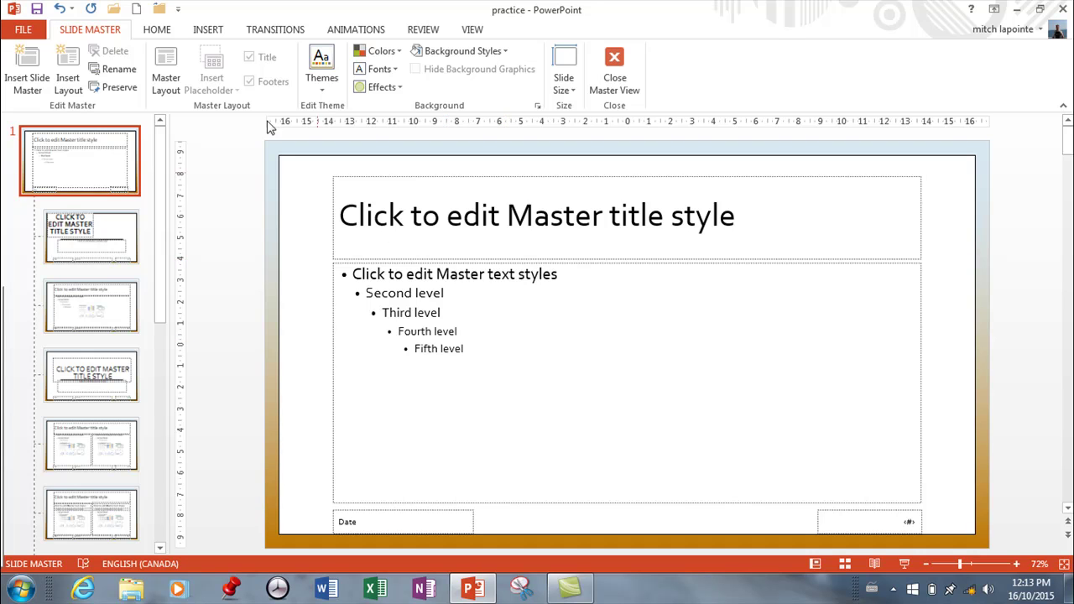
{"action": "left_click", "coordinate": [168, 83]}
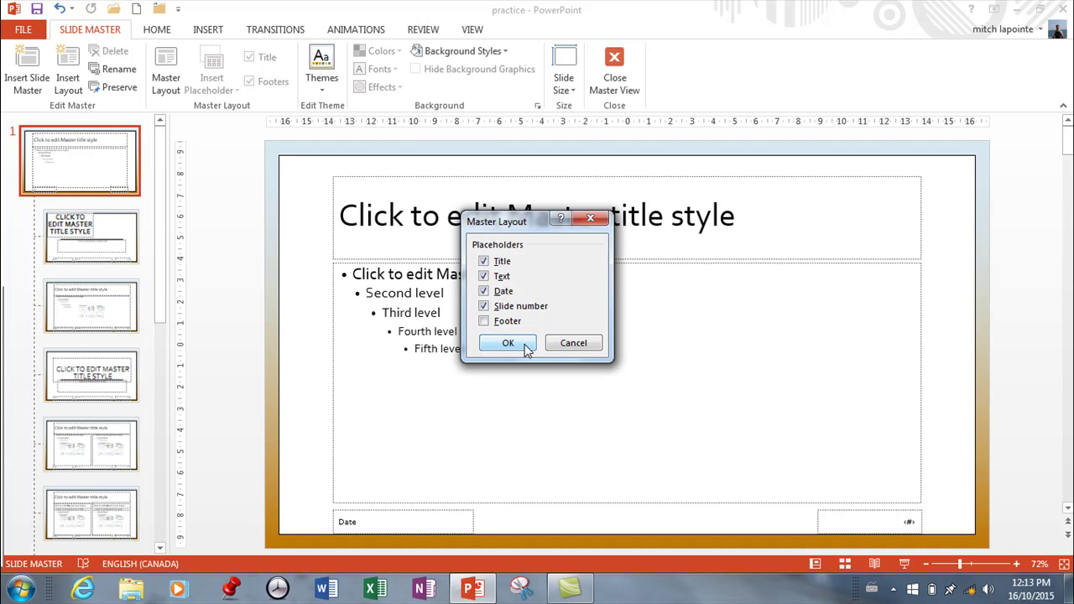
{"action": "left_click", "coordinate": [522, 345]}
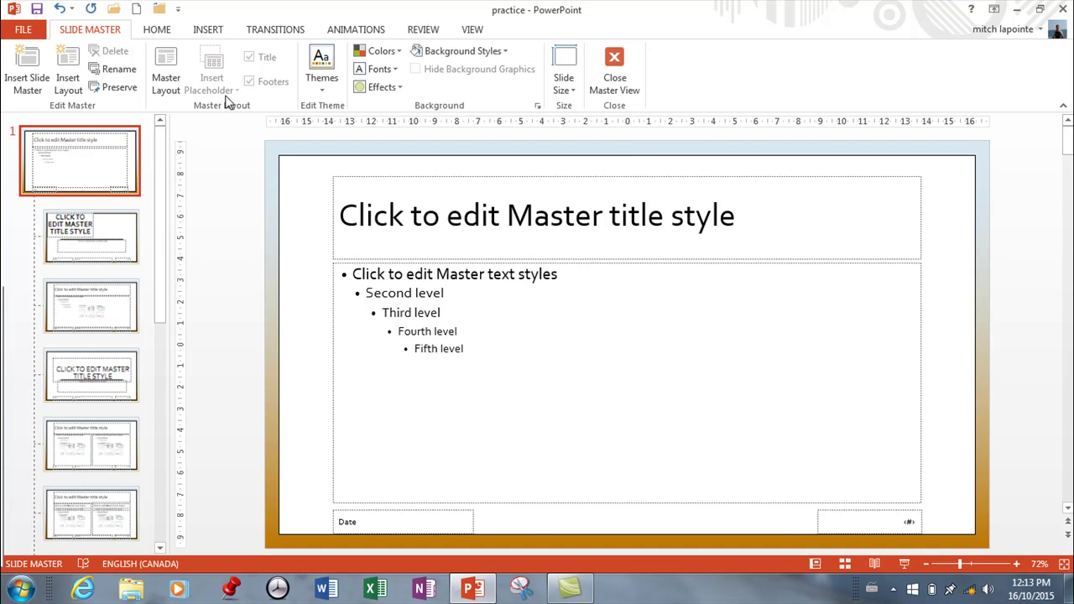
Step: Select the Title Slide layout and look through the Insert Placeholder types
{"action": "left_click", "coordinate": [99, 237]}
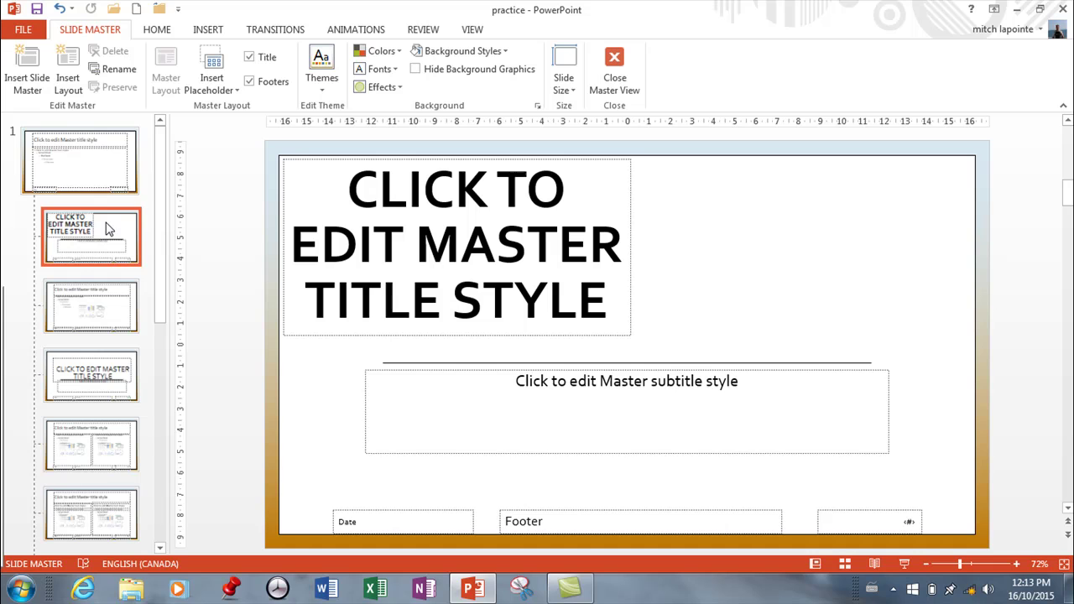
{"action": "left_click", "coordinate": [234, 94]}
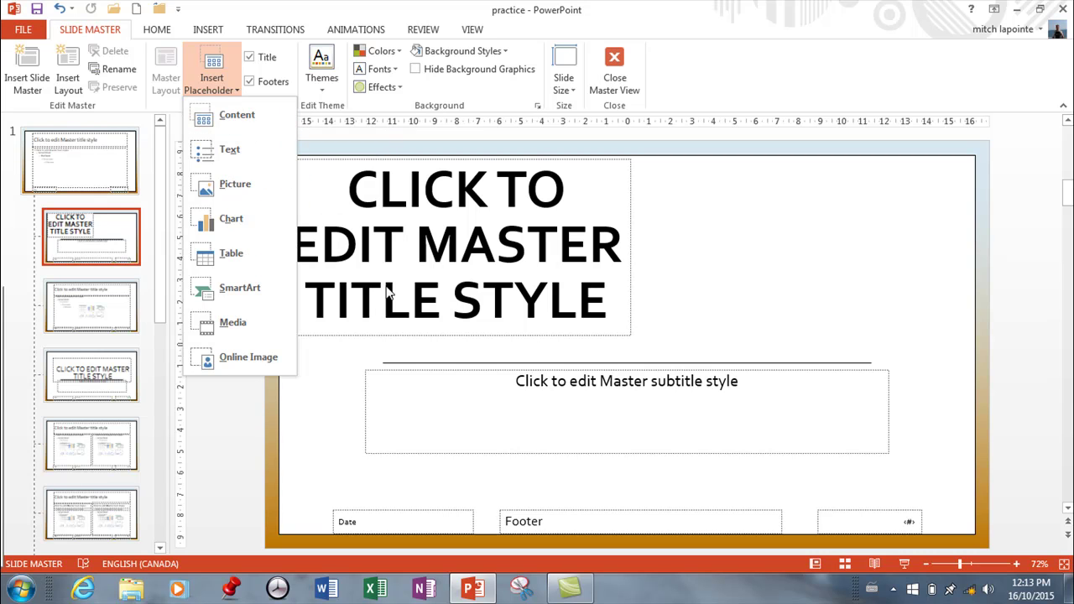
{"action": "left_click", "coordinate": [404, 380]}
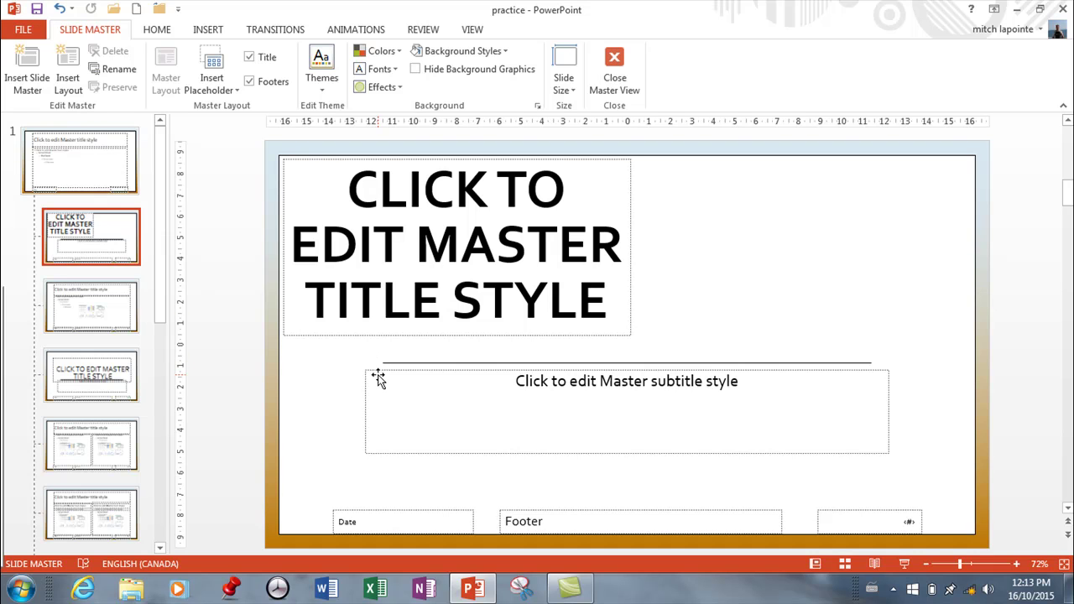
Step: Delete the Title Slide layout's subtitle placeholder, then undo to restore it
{"action": "left_click", "coordinate": [378, 375]}
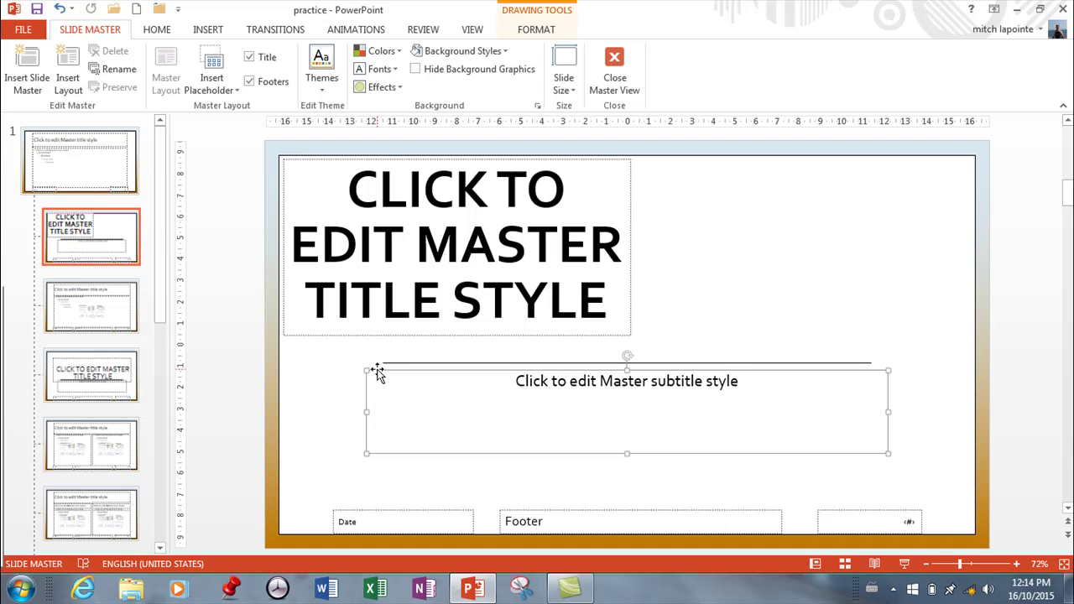
{"action": "key", "text": "Delete"}
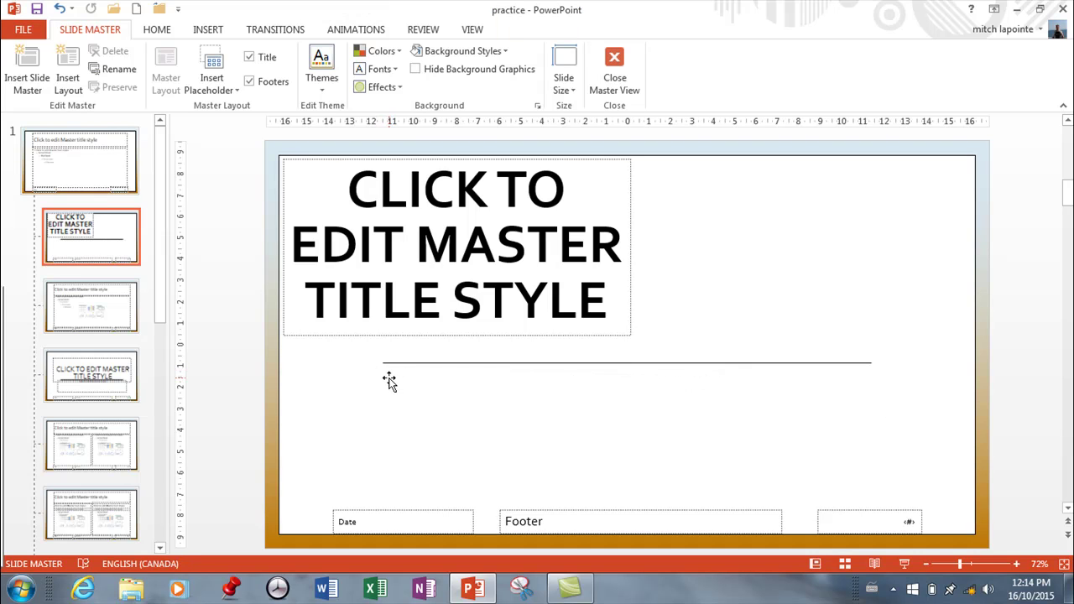
{"action": "left_click", "coordinate": [60, 10]}
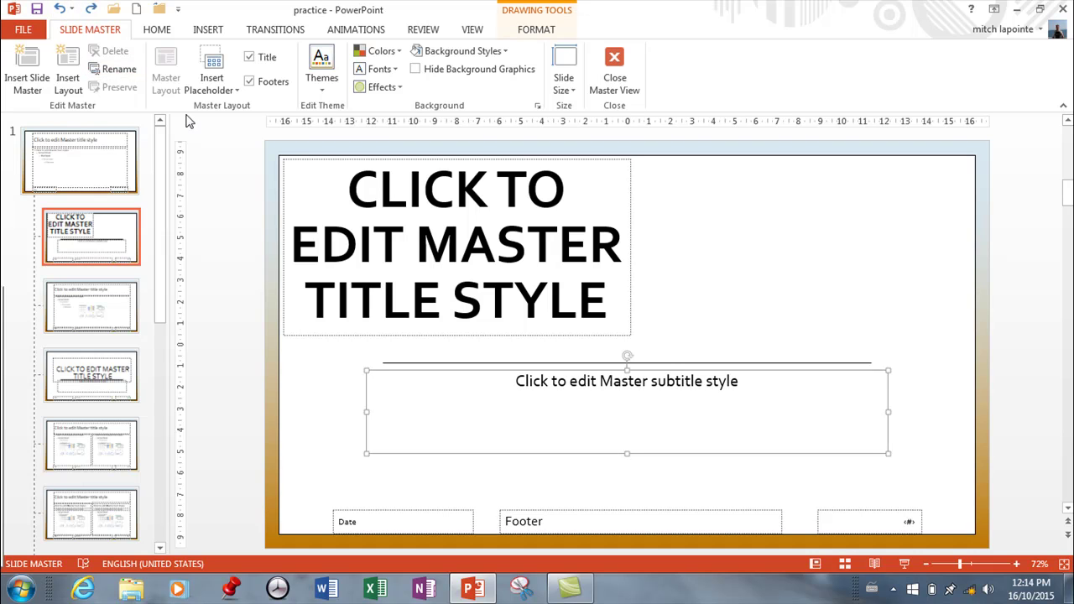
Step: Review the Insert Placeholder types again, then select the top-level Basis slide master
{"action": "left_click", "coordinate": [224, 91]}
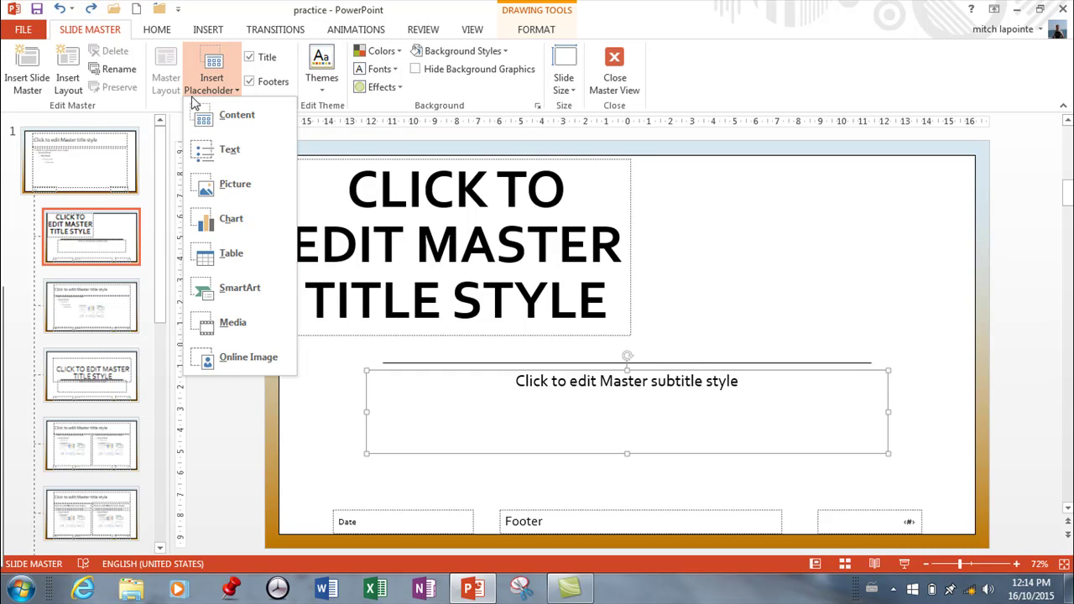
{"action": "left_click", "coordinate": [702, 252]}
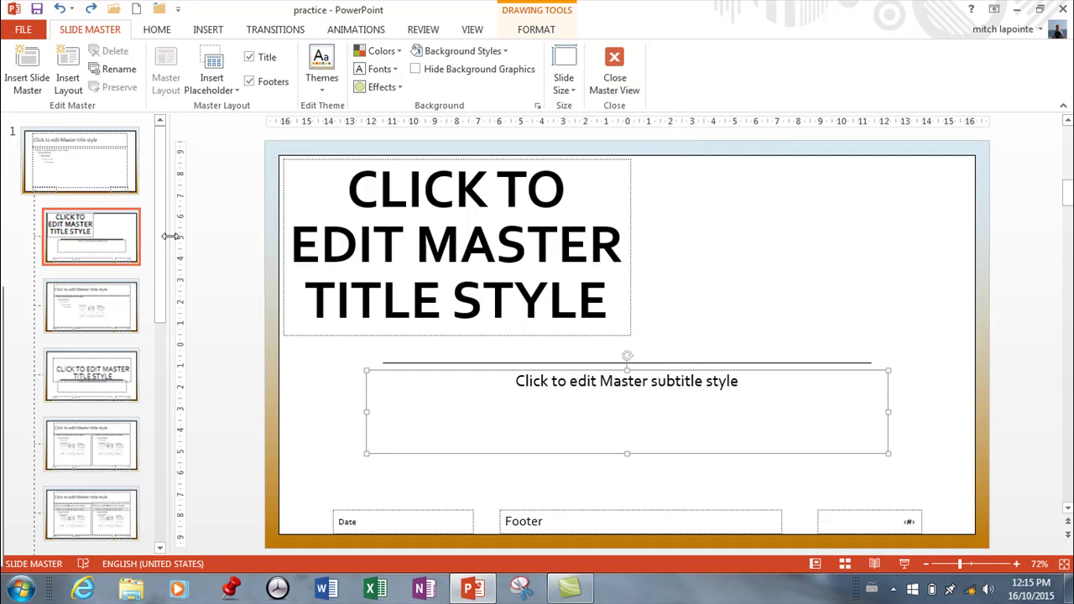
{"action": "left_click", "coordinate": [111, 178]}
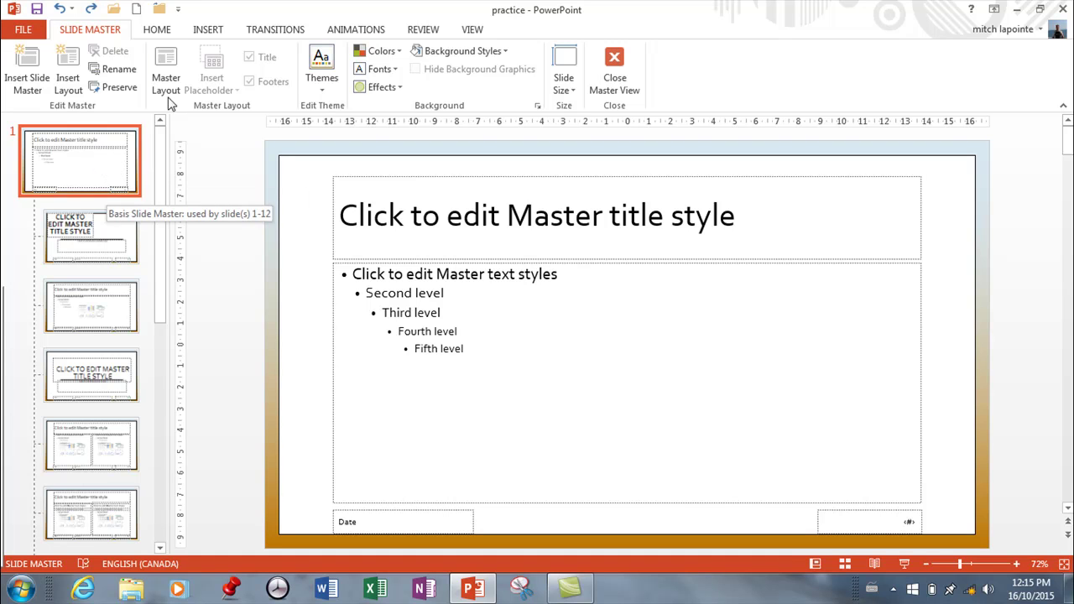
Step: Draw a green oval from the Insert Shapes gallery and place it in the master's top-right corner
{"action": "left_click", "coordinate": [204, 32]}
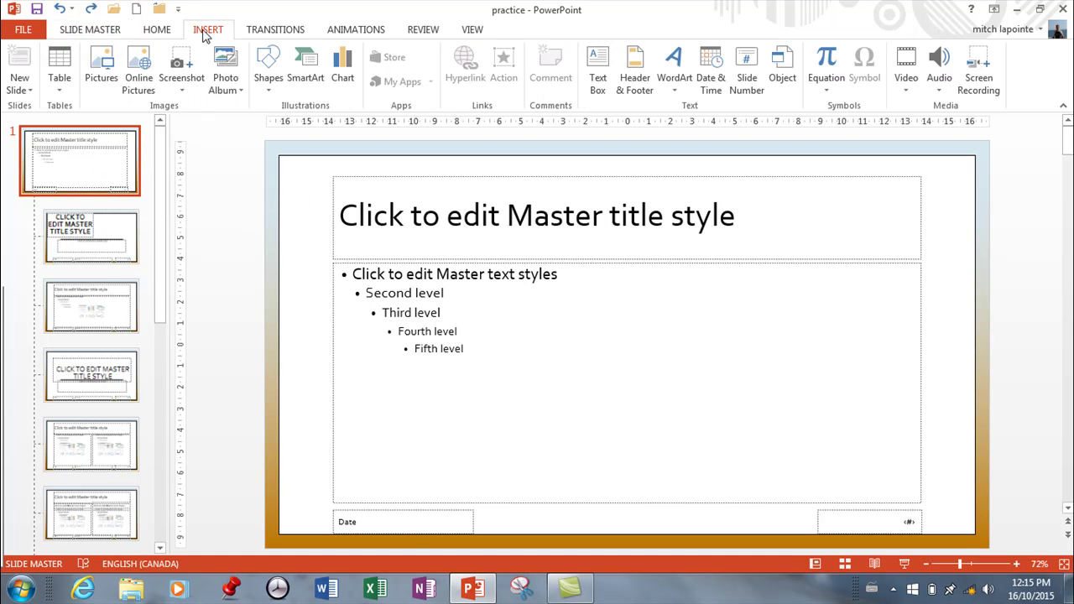
{"action": "left_click", "coordinate": [267, 84]}
{"action": "left_click", "coordinate": [322, 124]}
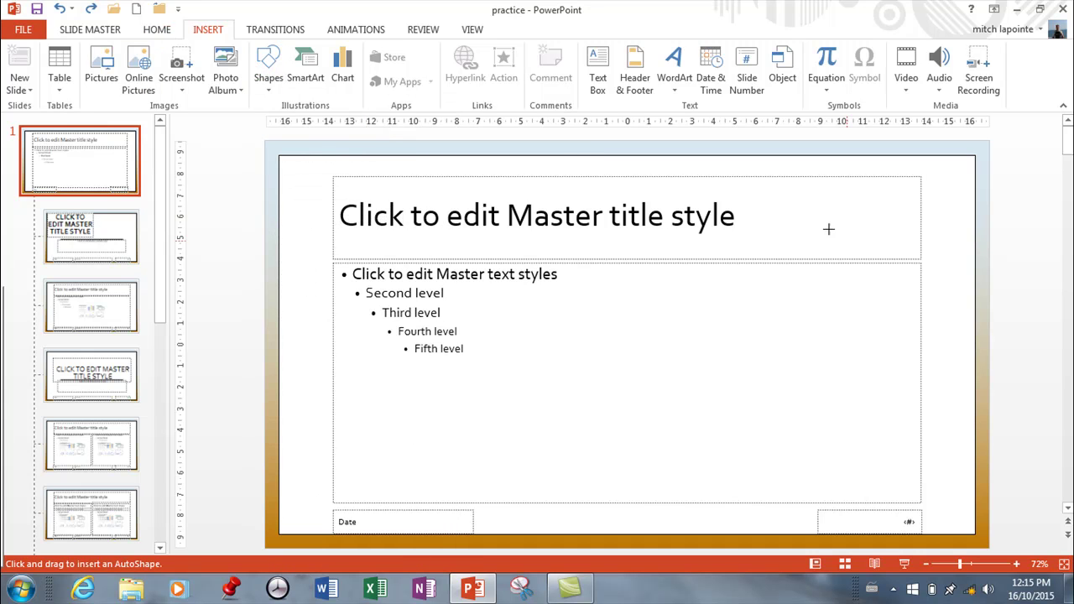
{"action": "left_click_drag", "start_coordinate": [819, 195], "coordinate": [913, 304]}
{"action": "left_click_drag", "start_coordinate": [883, 265], "coordinate": [933, 227]}
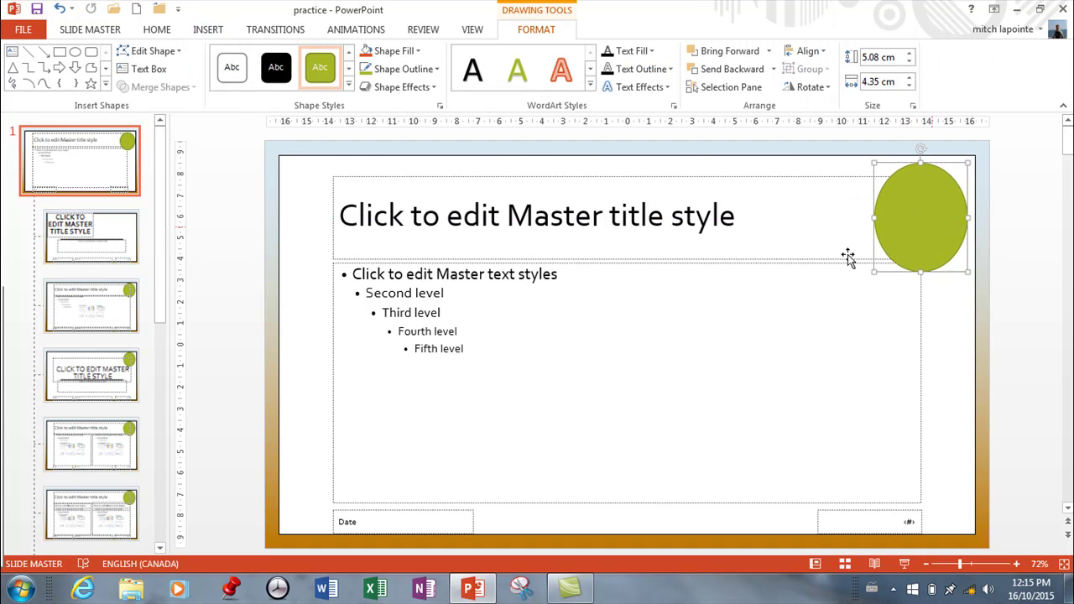
{"action": "left_click_drag", "start_coordinate": [161, 214], "coordinate": [160, 147]}
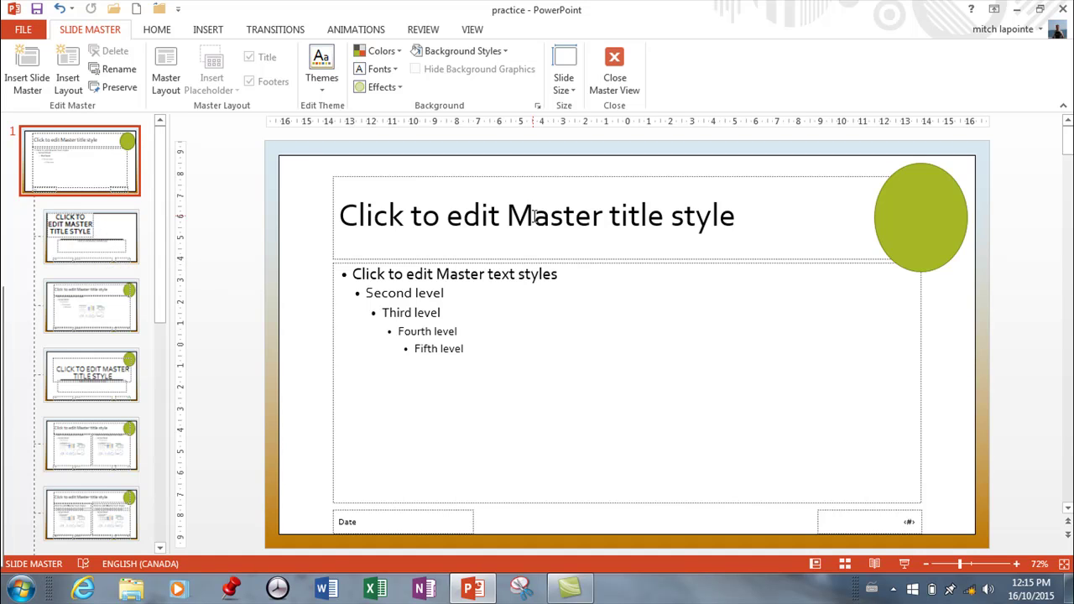
Step: Close Master View and scroll the thumbnails to confirm slides 2–12 show the green oval
{"action": "left_click", "coordinate": [614, 59]}
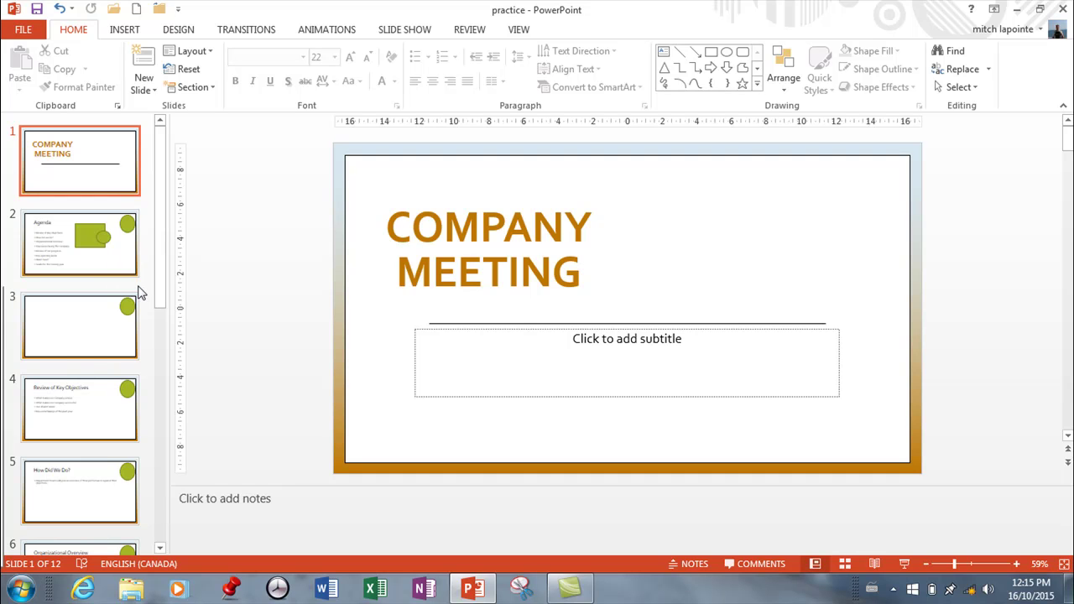
{"action": "scroll", "coordinate": [110, 372], "scroll_direction": "down", "scroll_amount": 5}
{"action": "scroll", "coordinate": [115, 372], "scroll_direction": "down", "scroll_amount": 2}
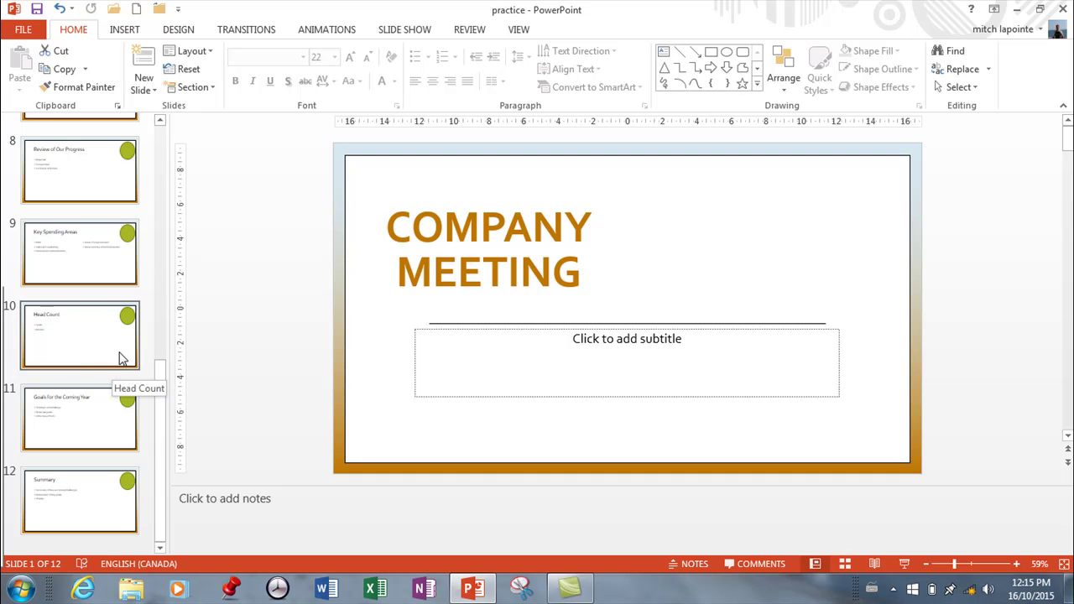
{"action": "scroll", "coordinate": [122, 360], "scroll_direction": "up", "scroll_amount": 6}
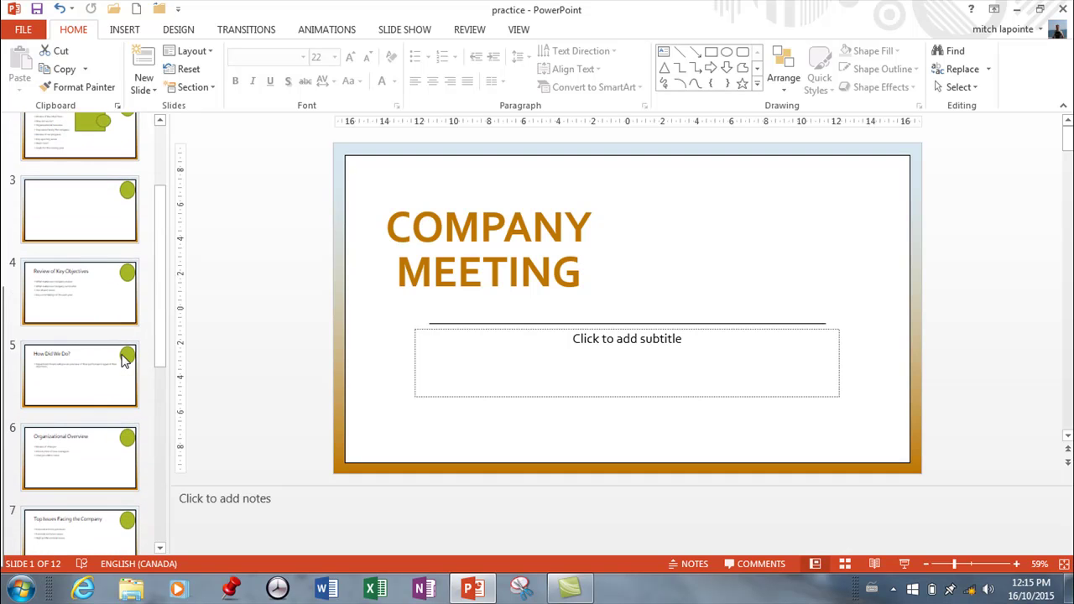
{"action": "scroll", "coordinate": [123, 361], "scroll_direction": "up", "scroll_amount": 3}
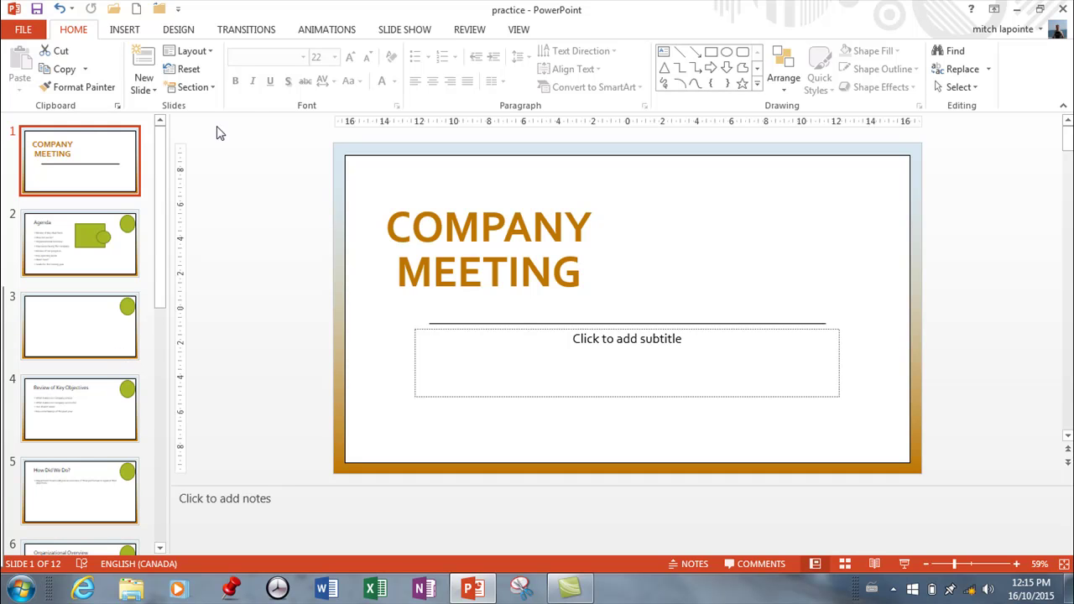
Step: Delete slide 1's subtitle placeholder, then reset the slide so the title turns black and the subtitle returns
{"action": "left_click", "coordinate": [458, 329]}
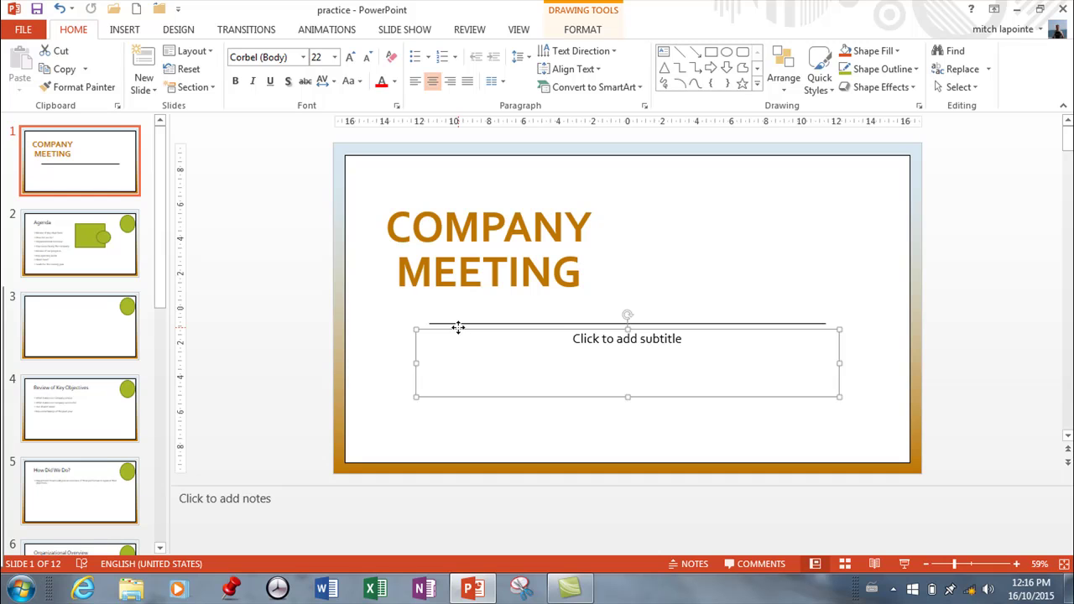
{"action": "key", "text": "Delete"}
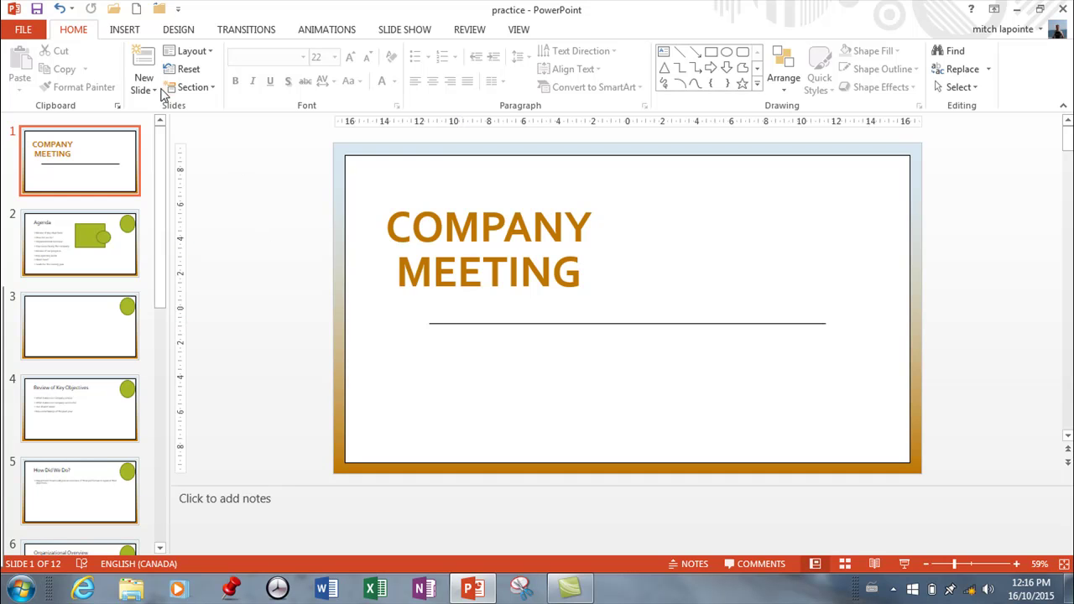
{"action": "left_click", "coordinate": [188, 70]}
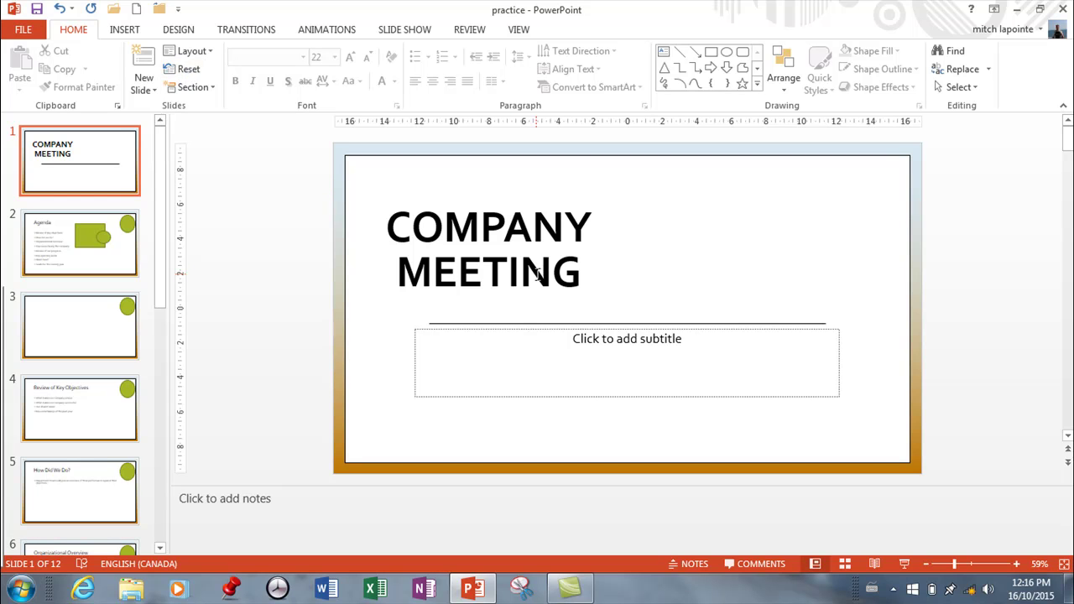
{"action": "left_click", "coordinate": [192, 72]}
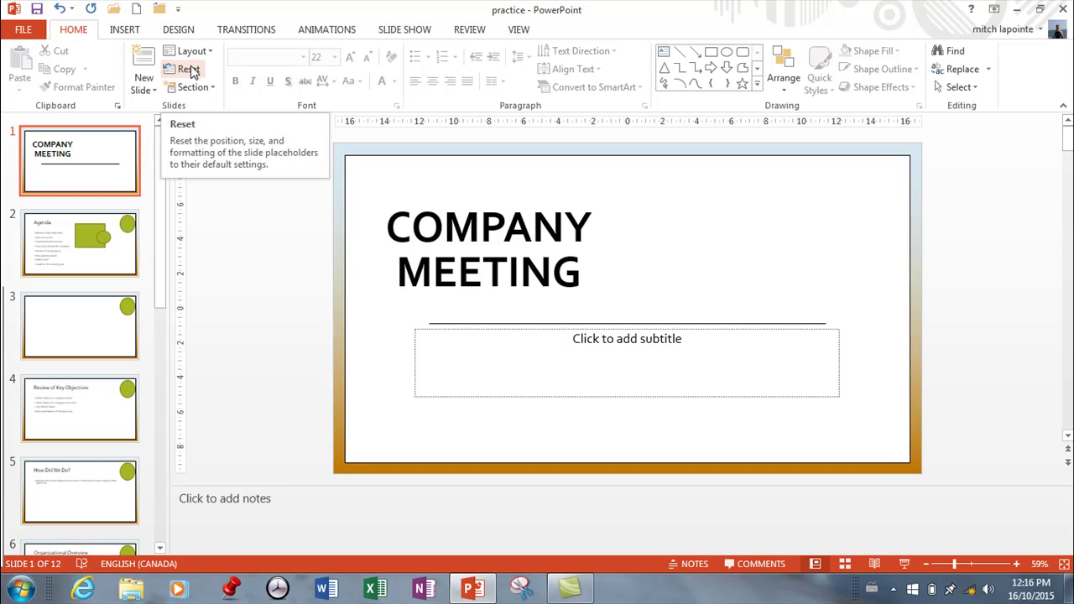